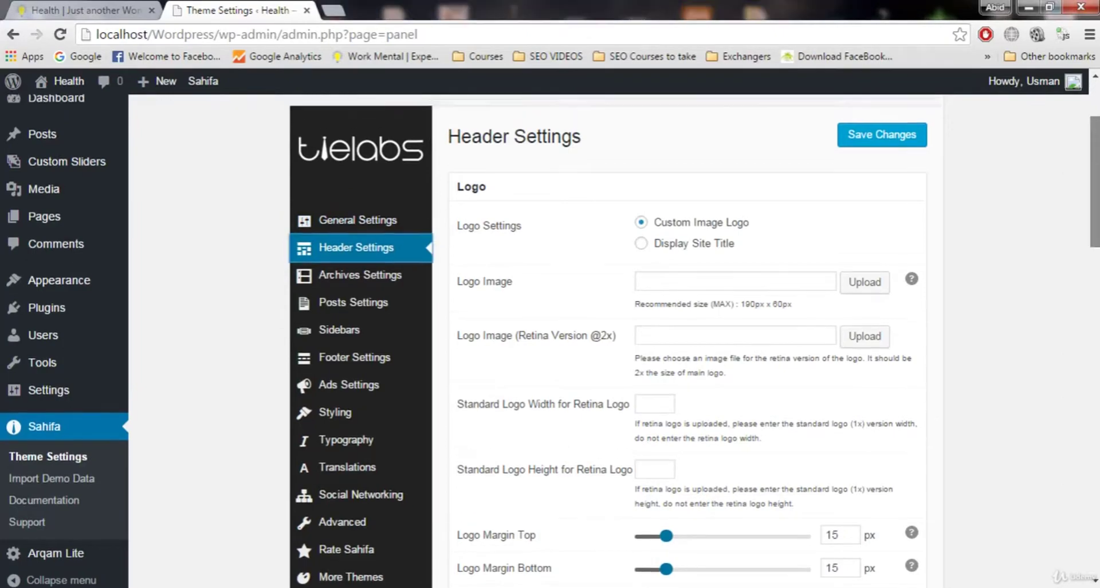
Set the header's Logo Settings to Display Site Title and save the header settings.
scroll(1060, 457, down, 15)
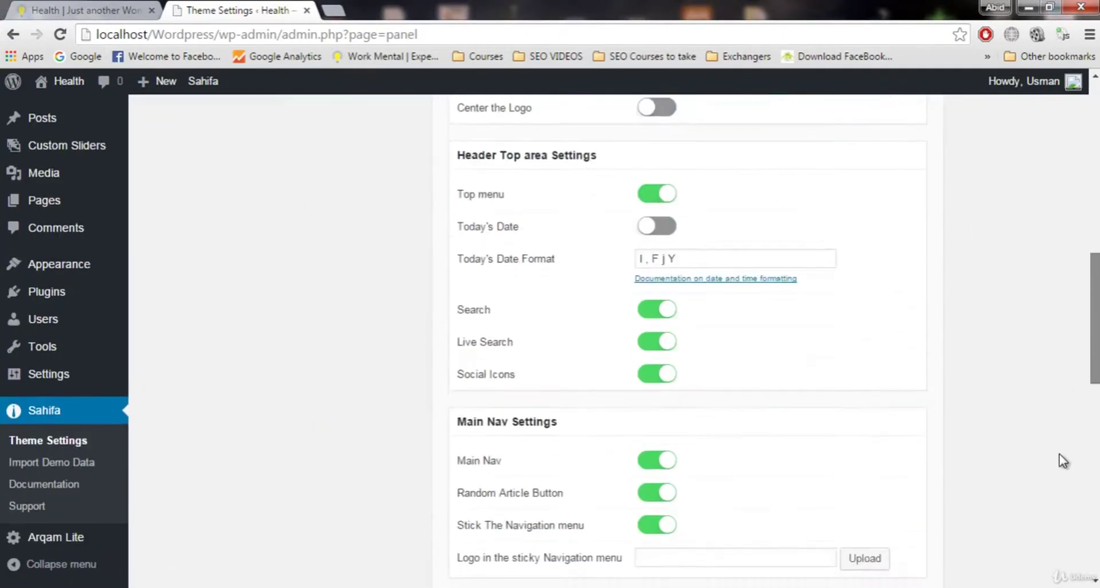
scroll(1060, 457, up, 15)
scroll(613, 344, down, 1)
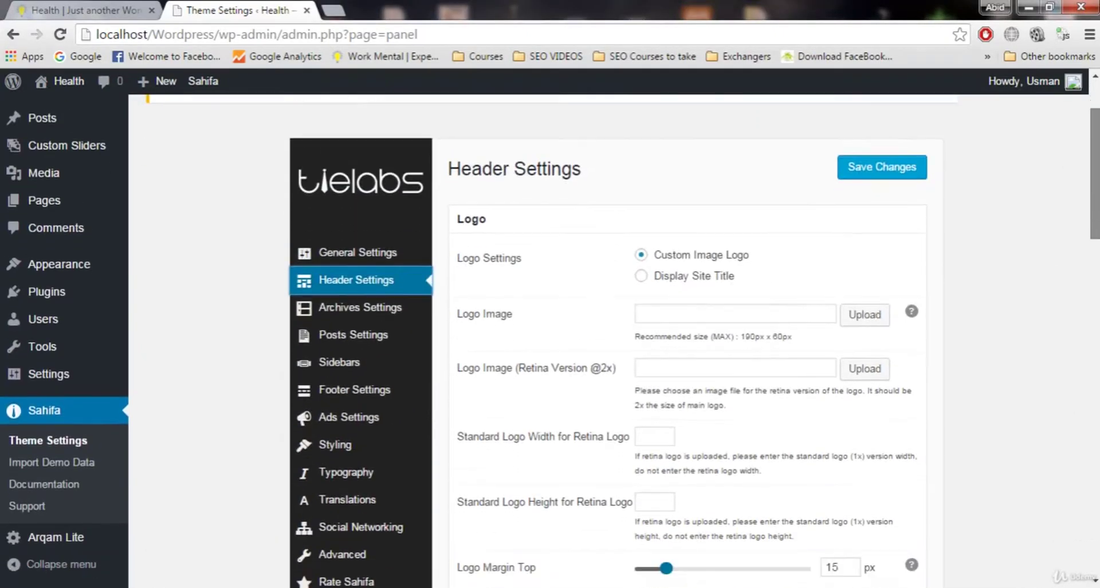
scroll(626, 341, down, 1)
scroll(626, 341, up, 1)
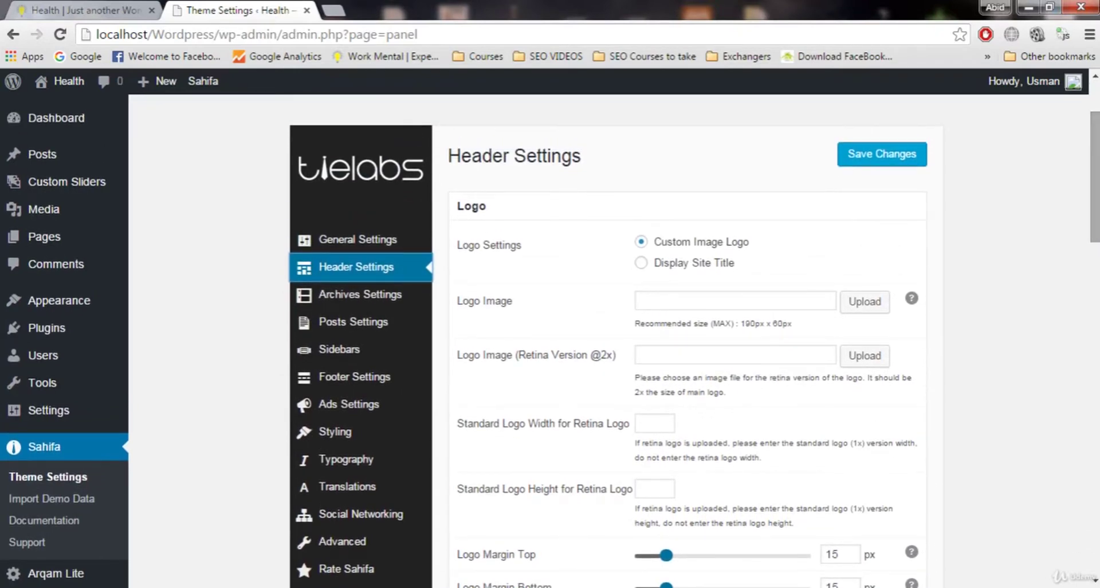
scroll(1032, 241, up, 1)
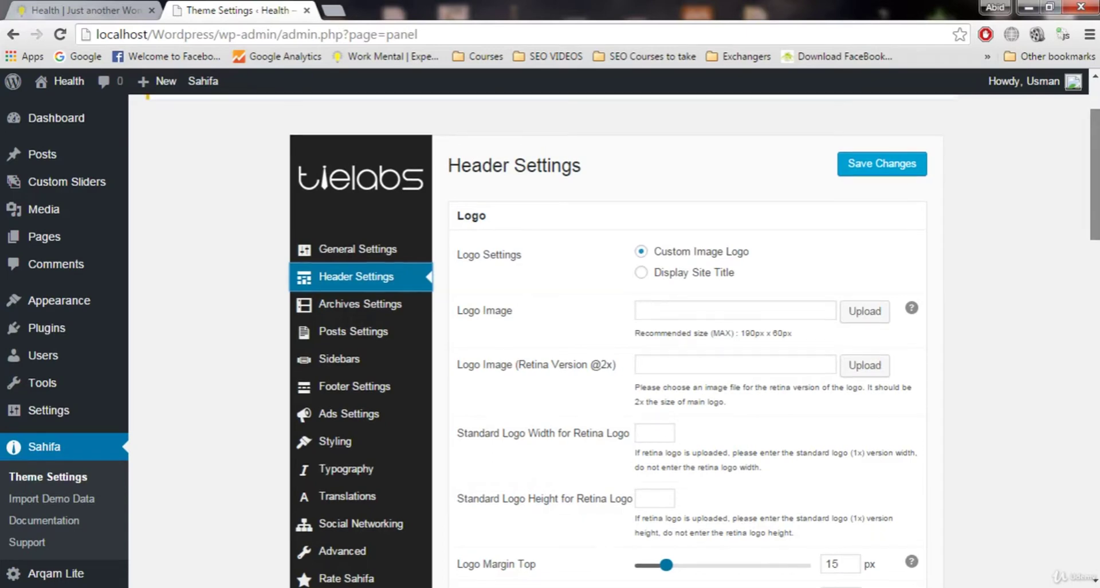
scroll(990, 207, down, 1)
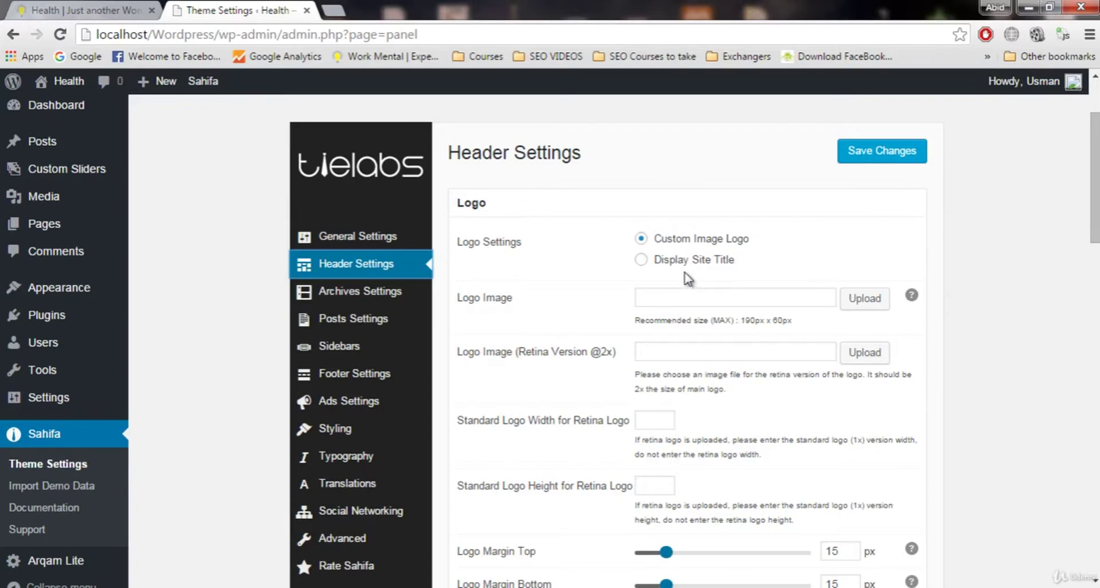
click(672, 264)
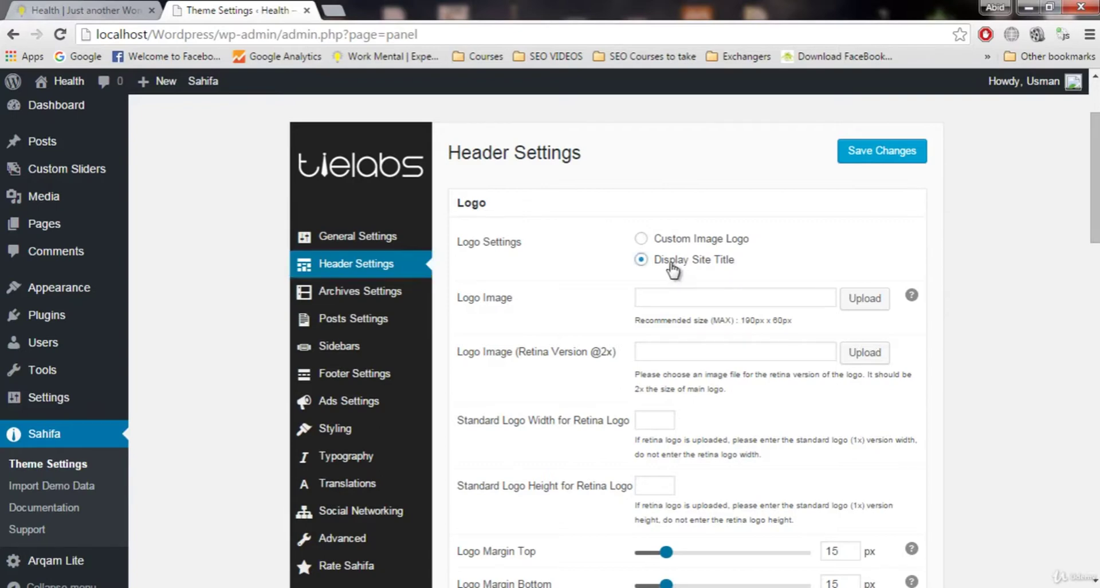
click(911, 150)
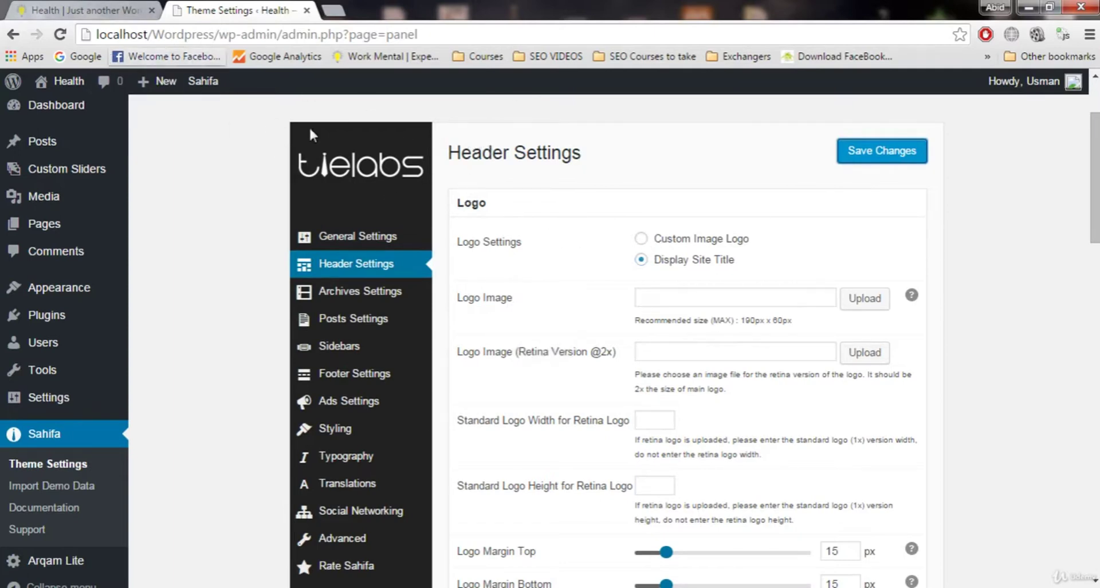
Reload the site's front page and examine the site title and tagline in the header.
click(118, 10)
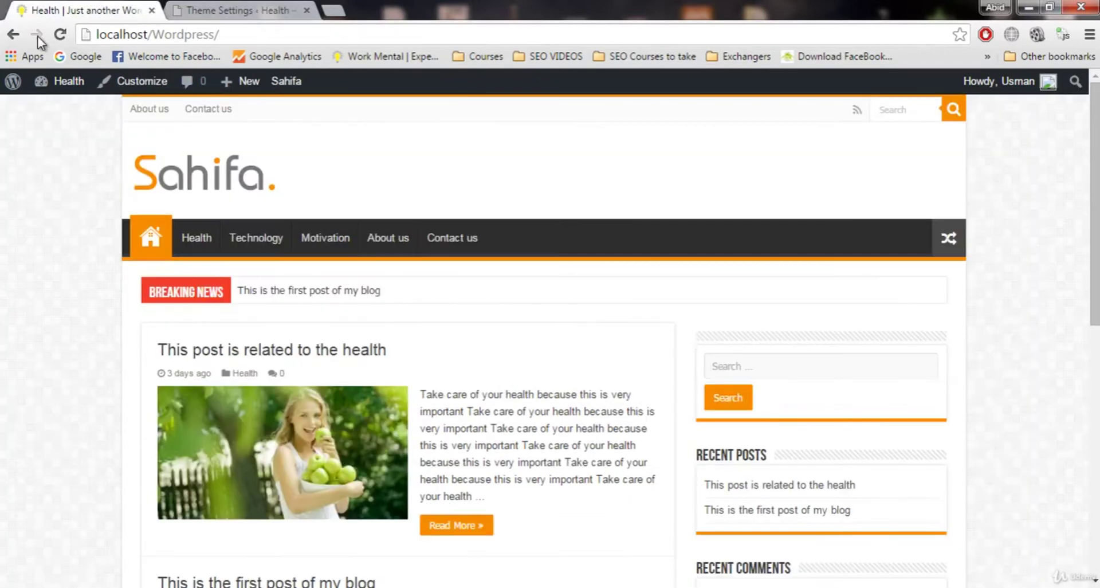
click(60, 35)
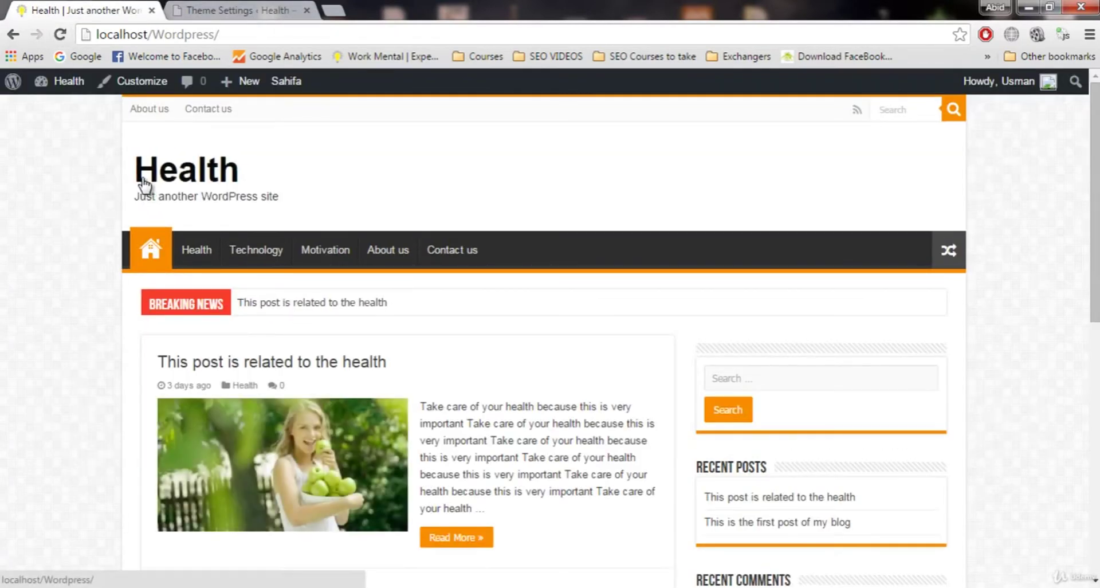
triple_click(145, 199)
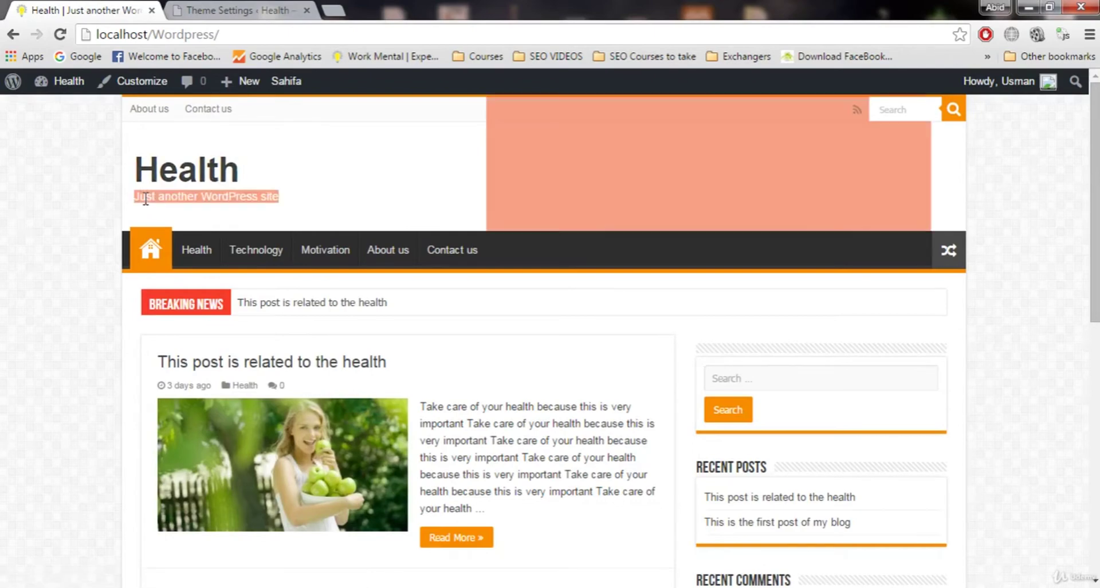
click(90, 241)
drag(280, 197, 137, 196)
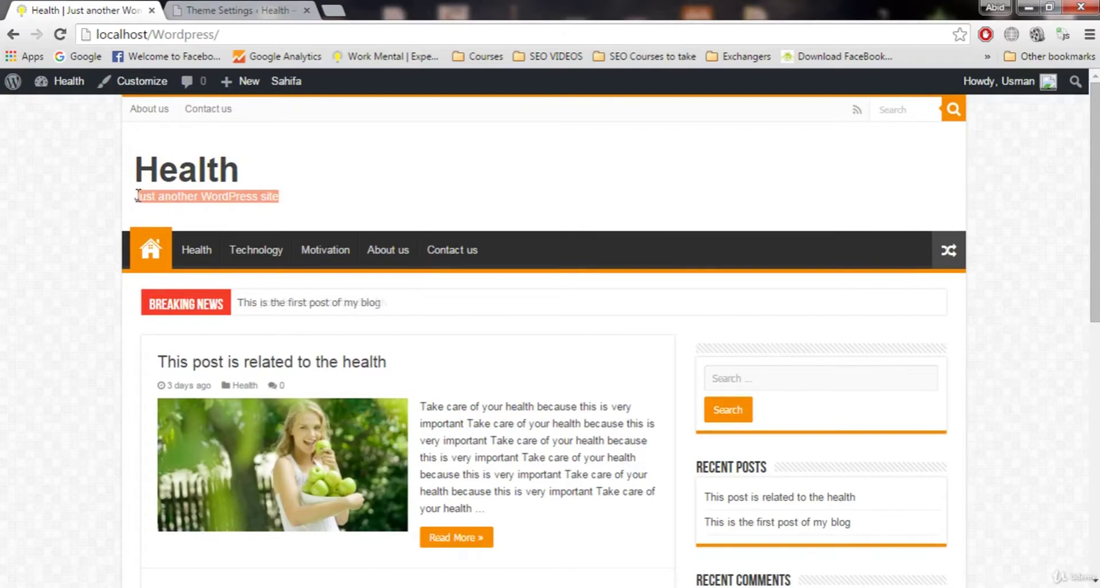
click(101, 175)
click(236, 8)
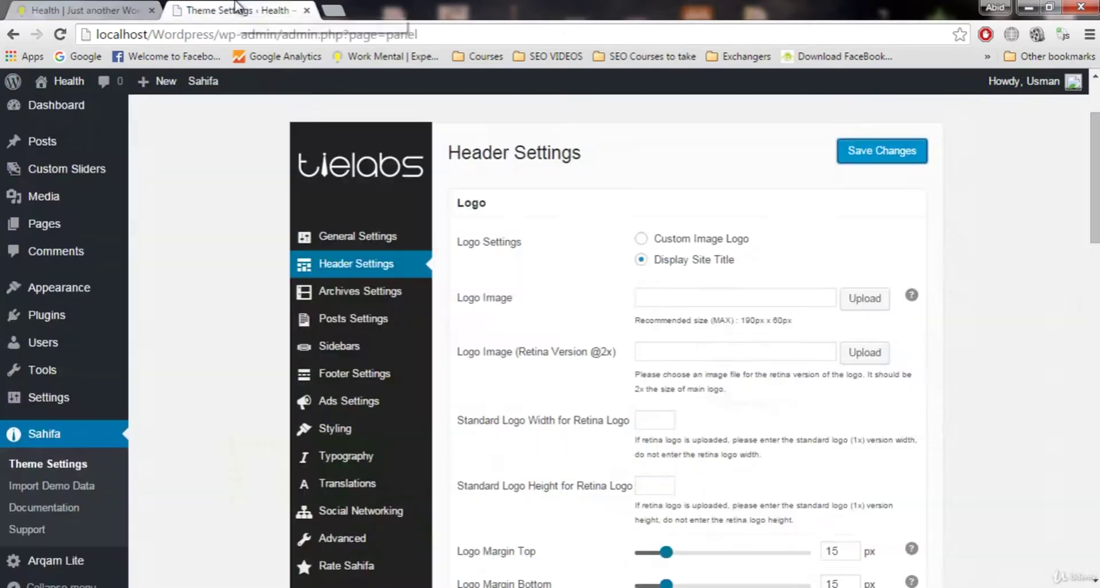
click(92, 10)
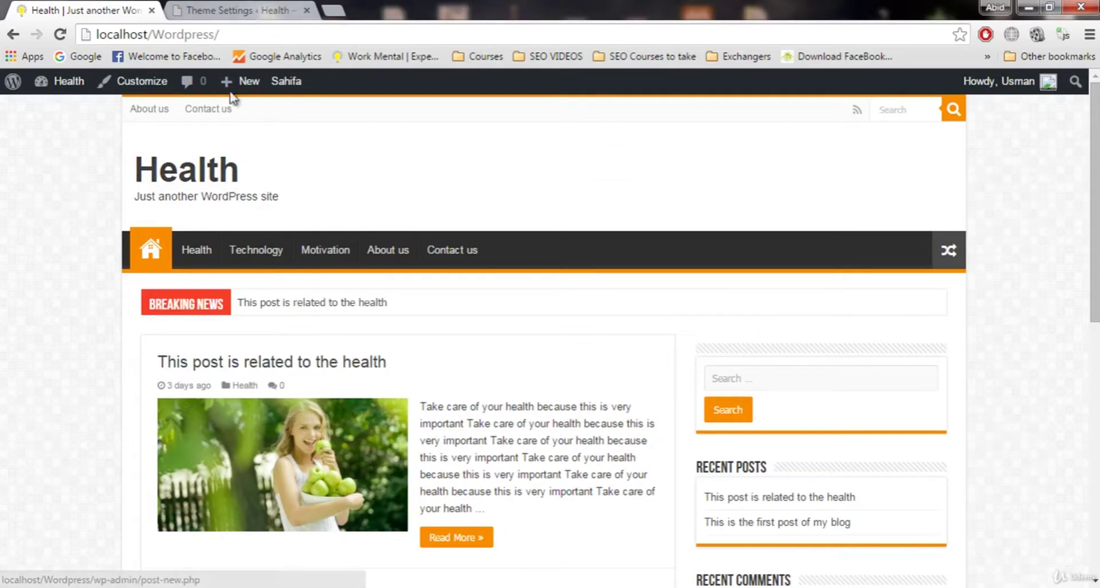
Return to the theme's header settings and set Logo Settings to Custom Image Logo.
click(257, 6)
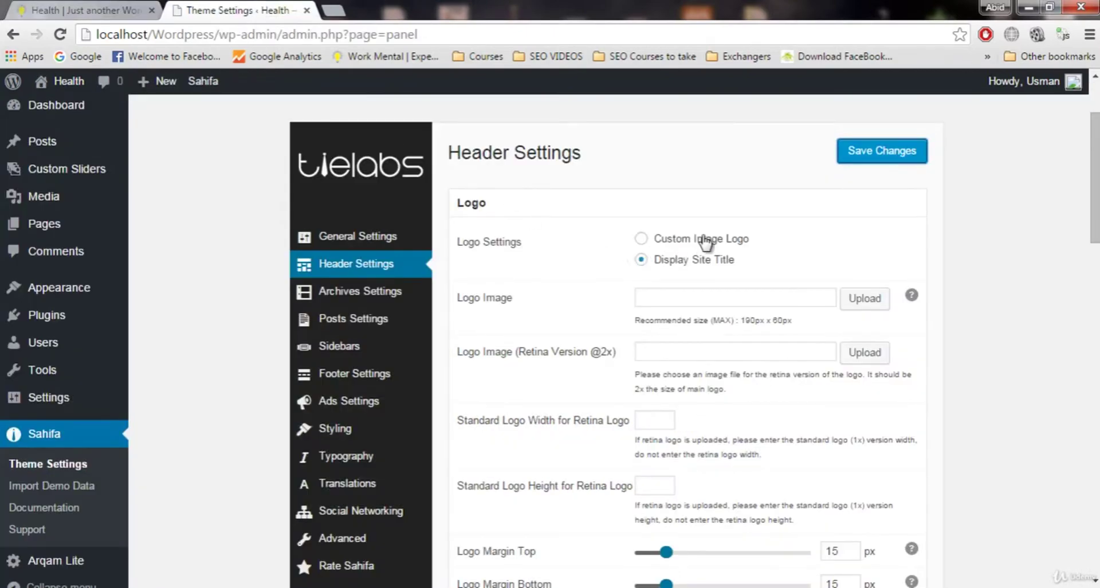
click(706, 241)
click(696, 295)
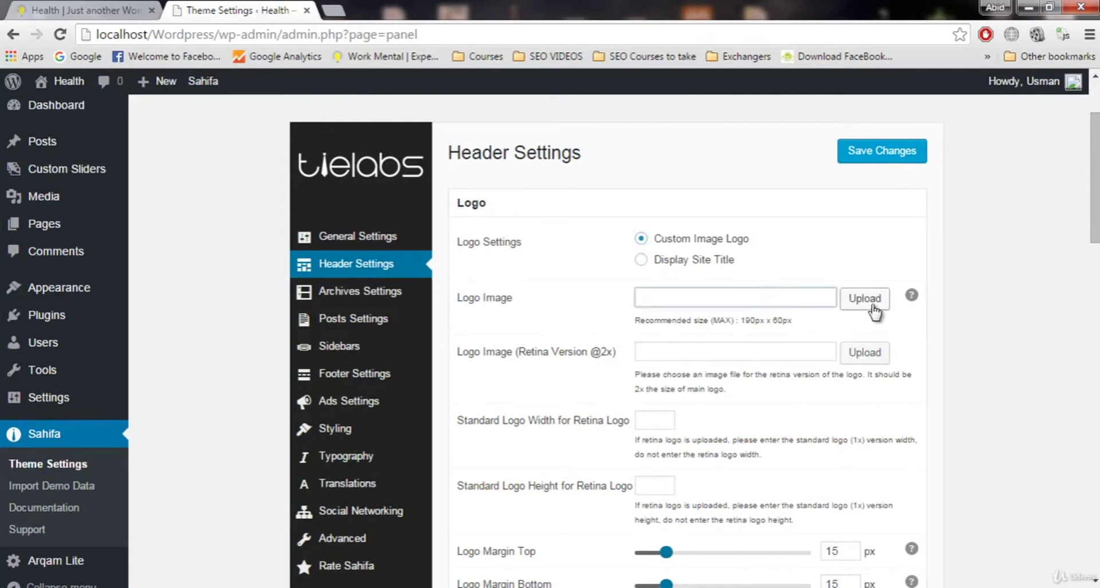
Upload the work-mental PNG from the Desktop, use it as the Logo Image, and save the header settings.
click(867, 301)
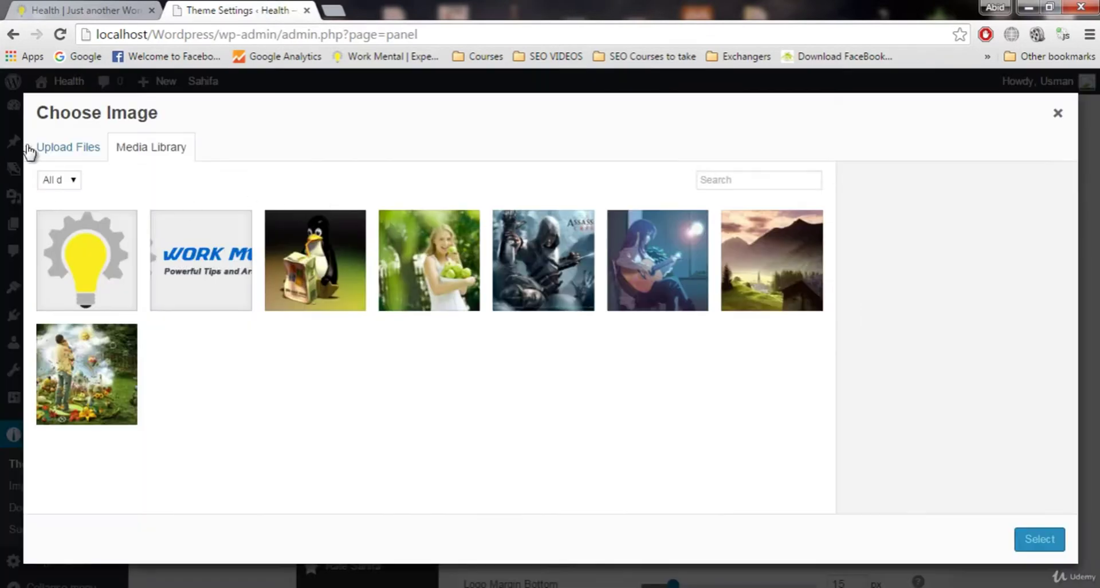
click(63, 147)
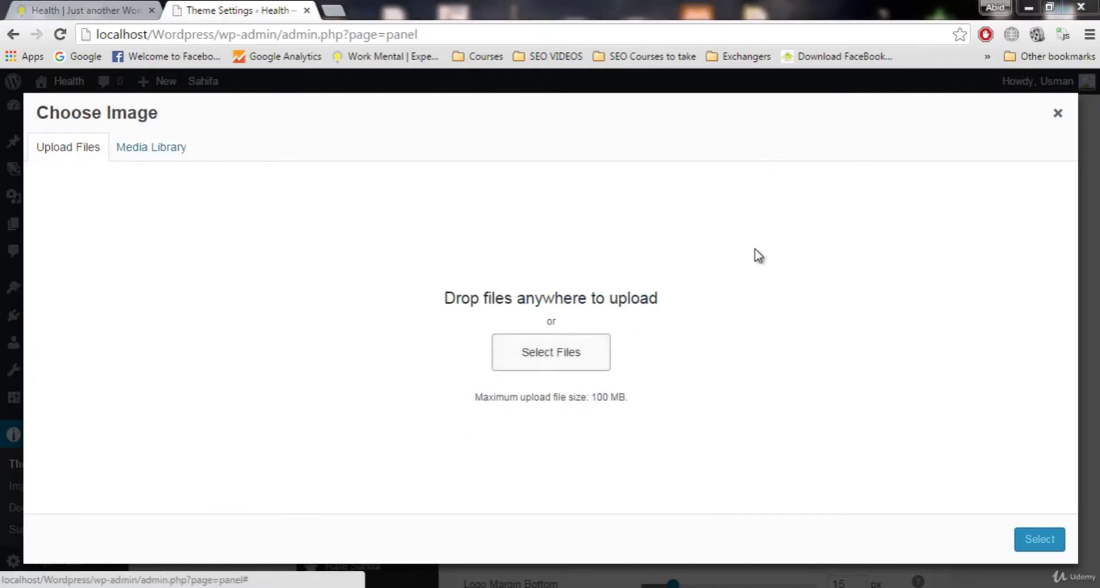
drag(743, 172, 751, 368)
click(473, 311)
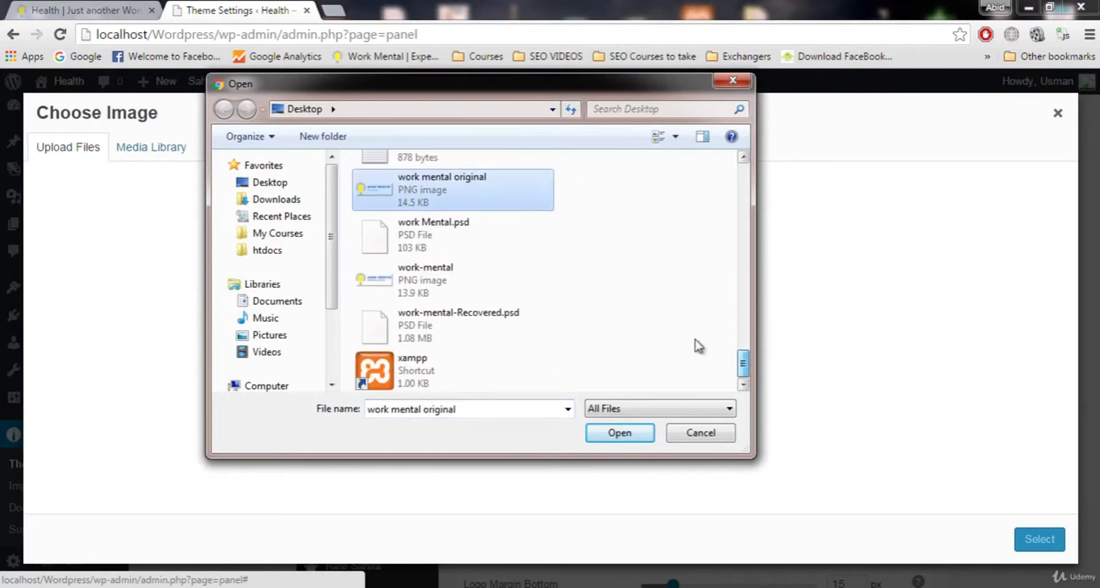
click(408, 295)
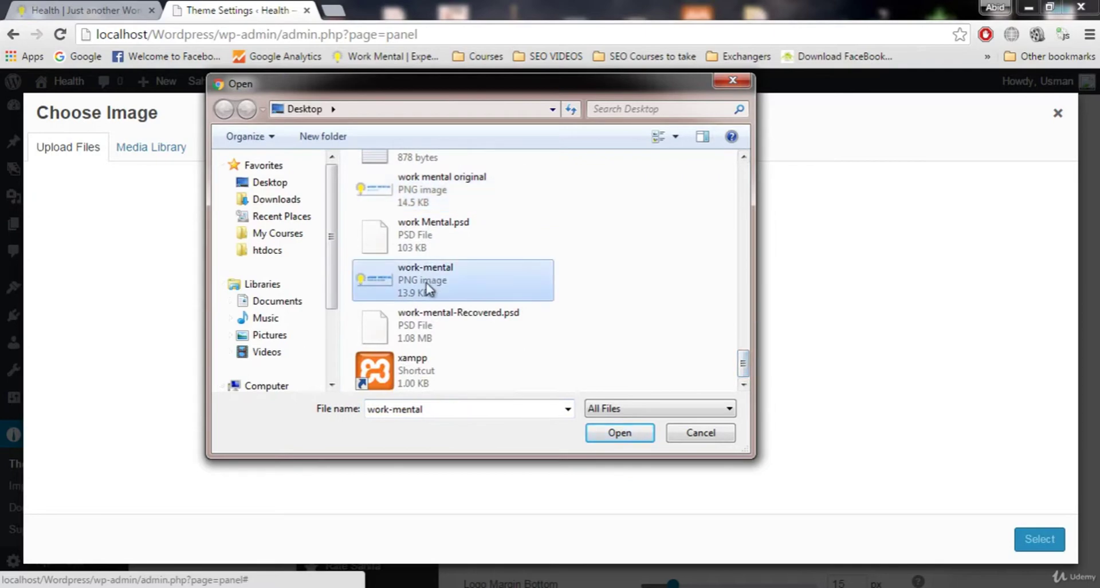
click(618, 434)
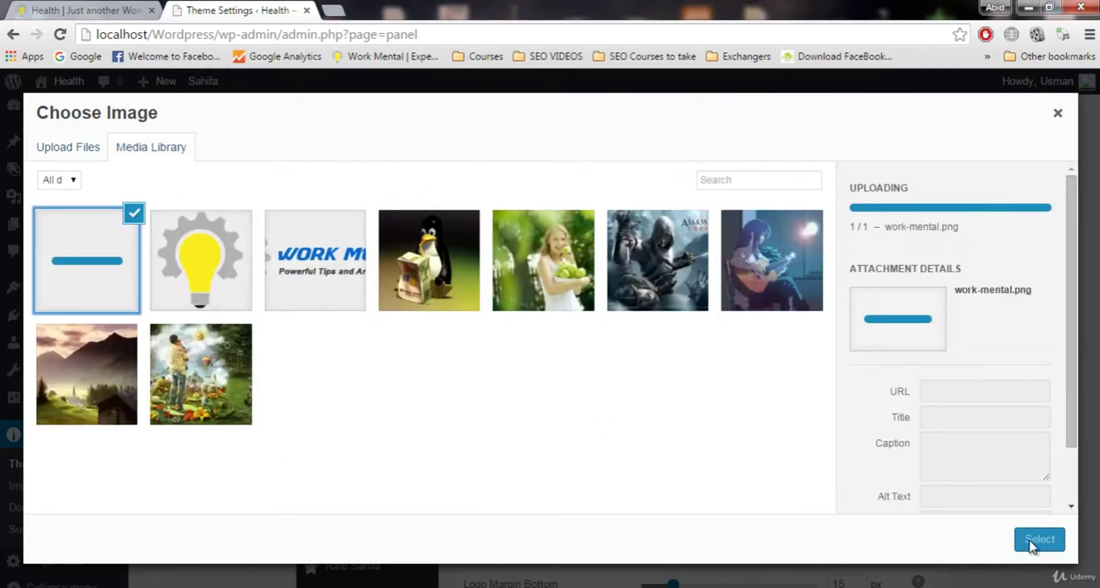
click(1039, 539)
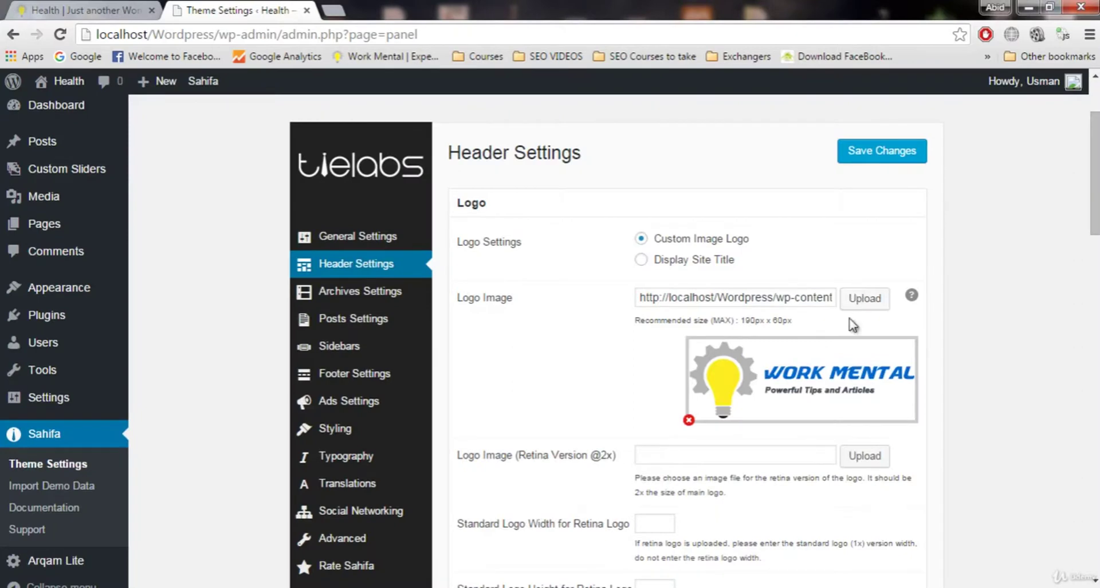
click(907, 168)
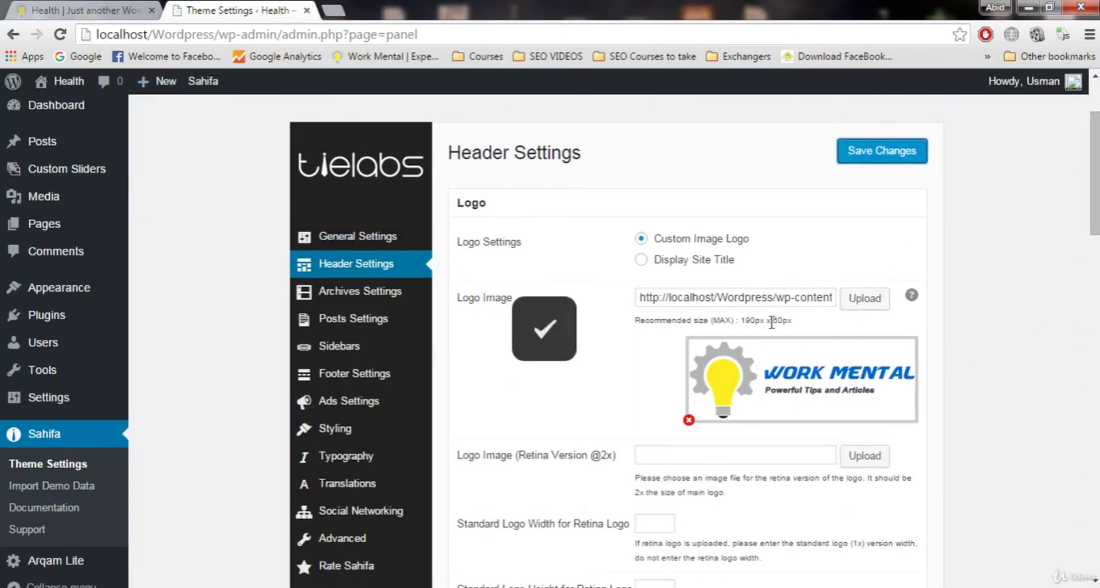
Examine the recommended maximum size given for the Logo Image.
drag(746, 319, 754, 321)
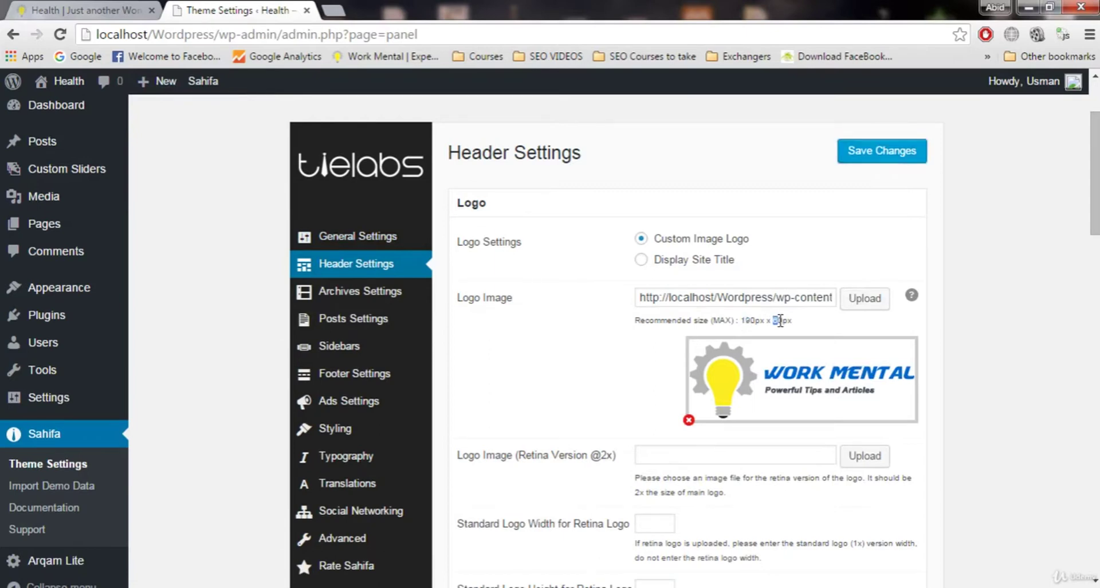
click(798, 329)
drag(741, 319, 787, 320)
click(813, 321)
drag(760, 317, 797, 317)
click(760, 320)
Reload the site's front page to check the new logo image, and return to the header settings.
click(52, 10)
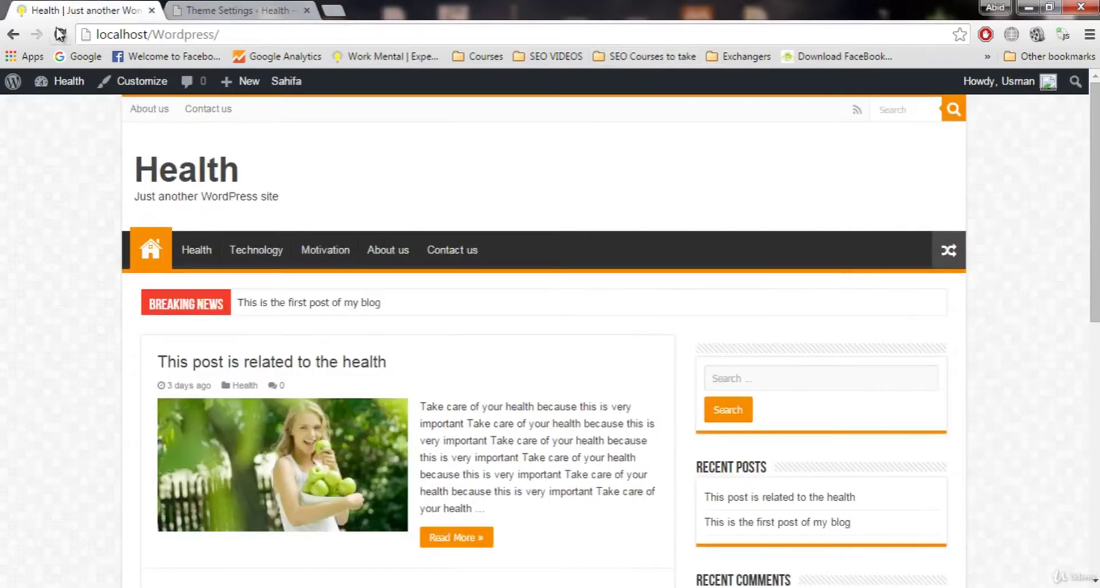
click(59, 35)
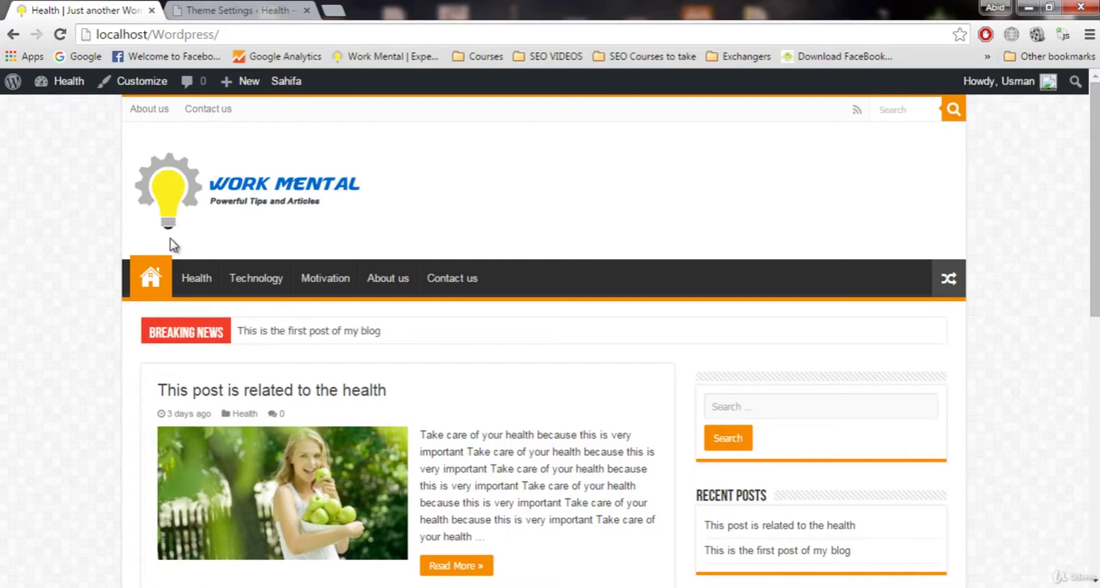
click(255, 7)
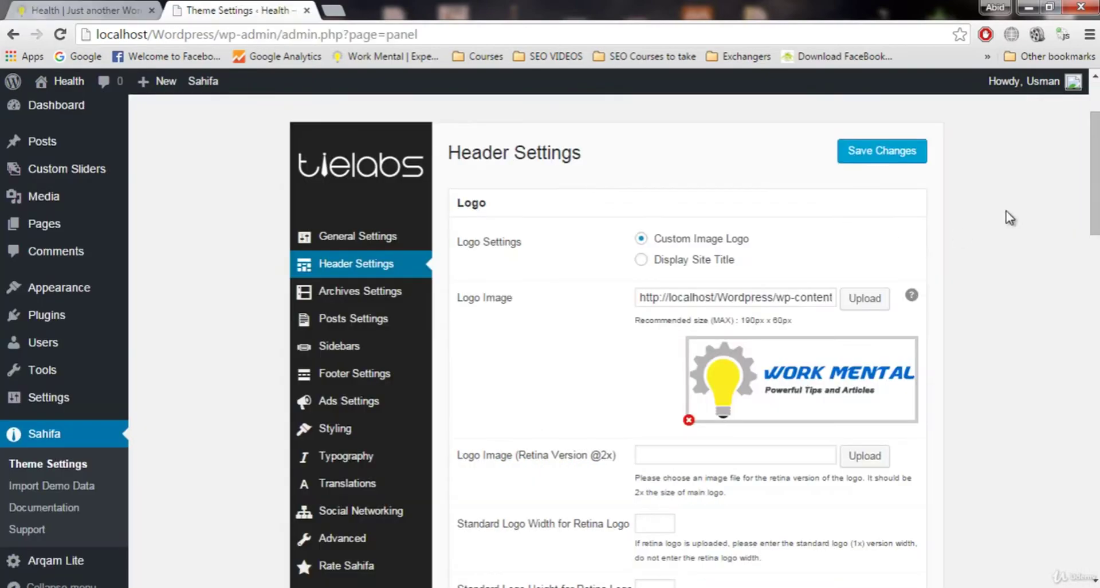
Set Logo Margin Top and Logo Margin Bottom to 0 px and save the header settings.
drag(1096, 166, 1098, 271)
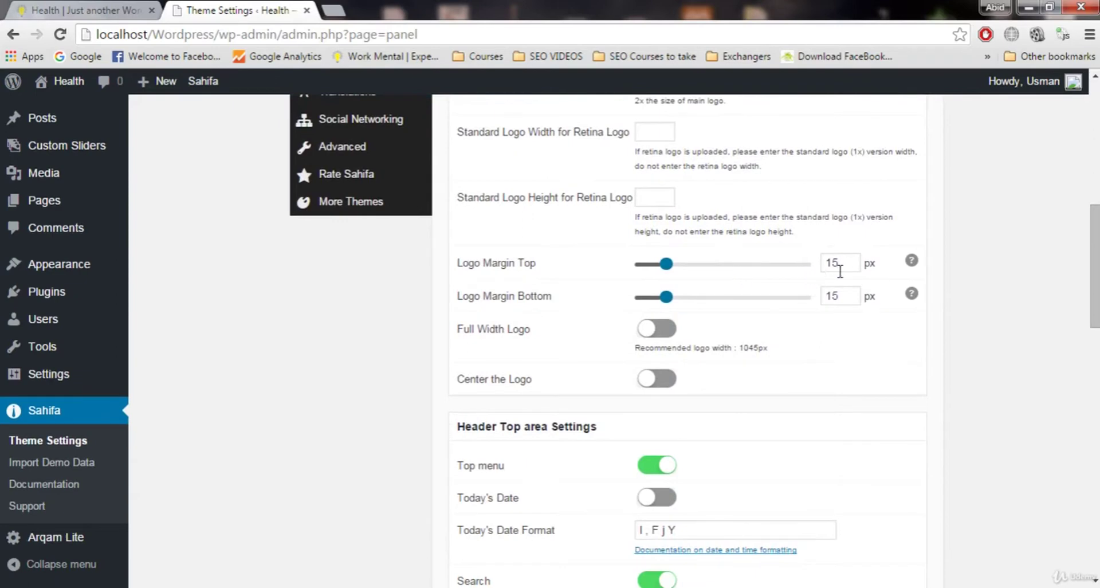
click(841, 270)
click(843, 296)
drag(666, 274, 610, 295)
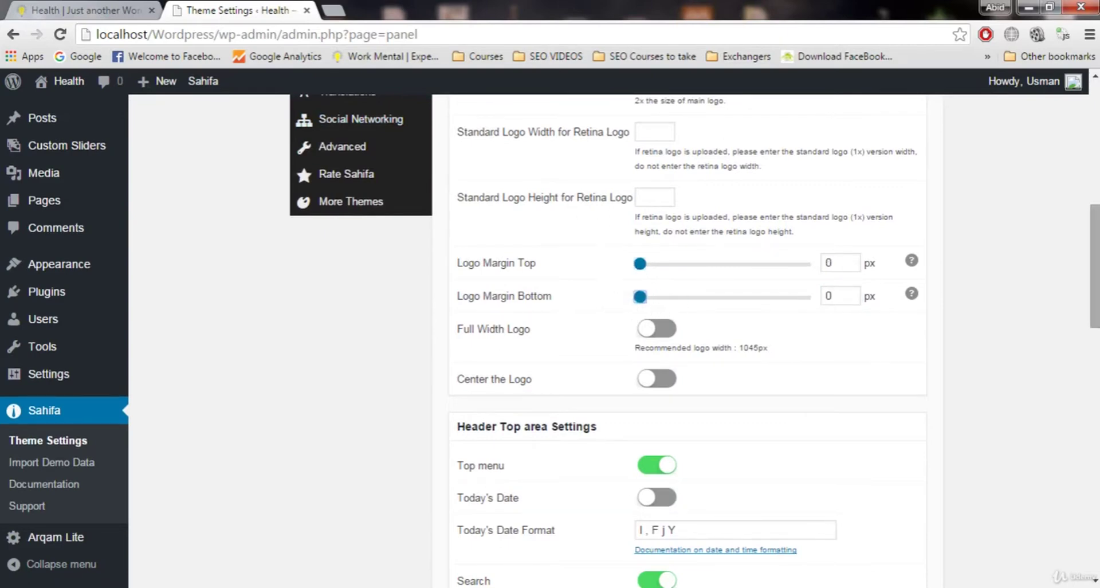
drag(1094, 267, 1095, 167)
click(905, 194)
scroll(1055, 271, down, 7)
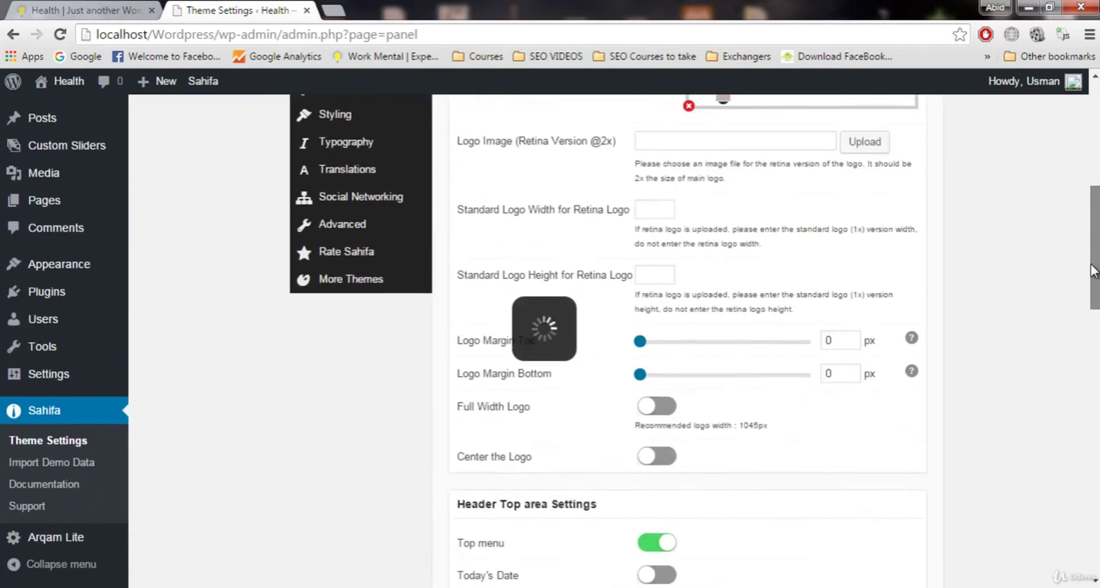
Reload the front page to check the spacing around the logo, and return to the theme settings.
click(86, 10)
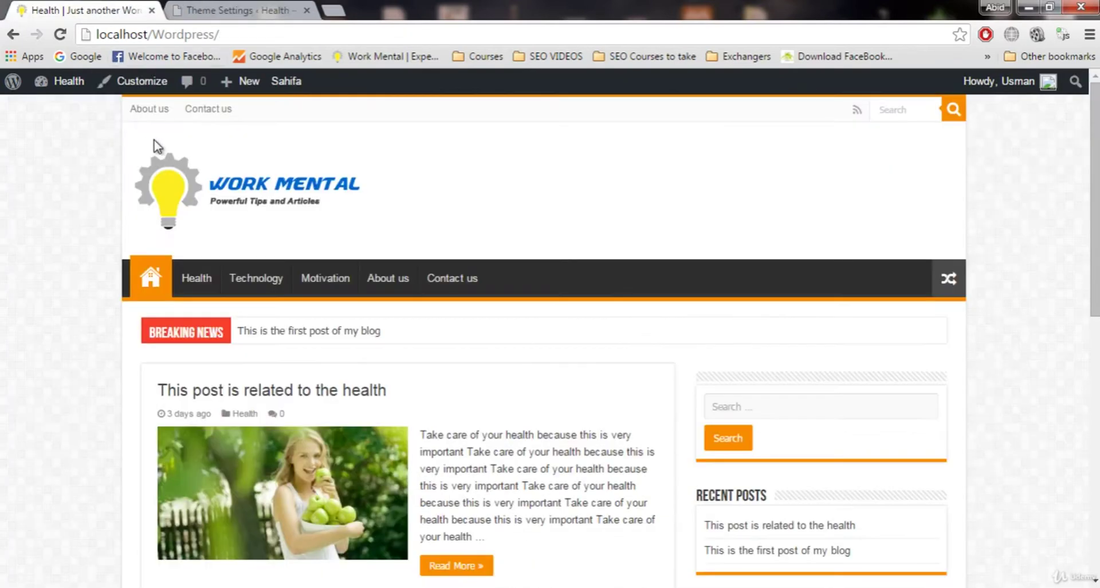
click(61, 34)
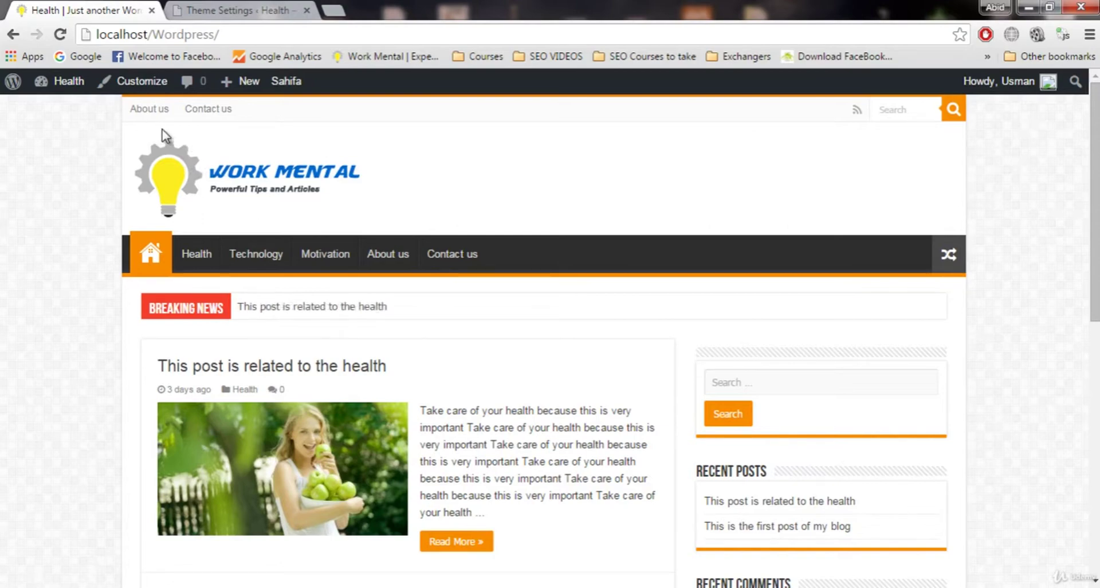
click(261, 9)
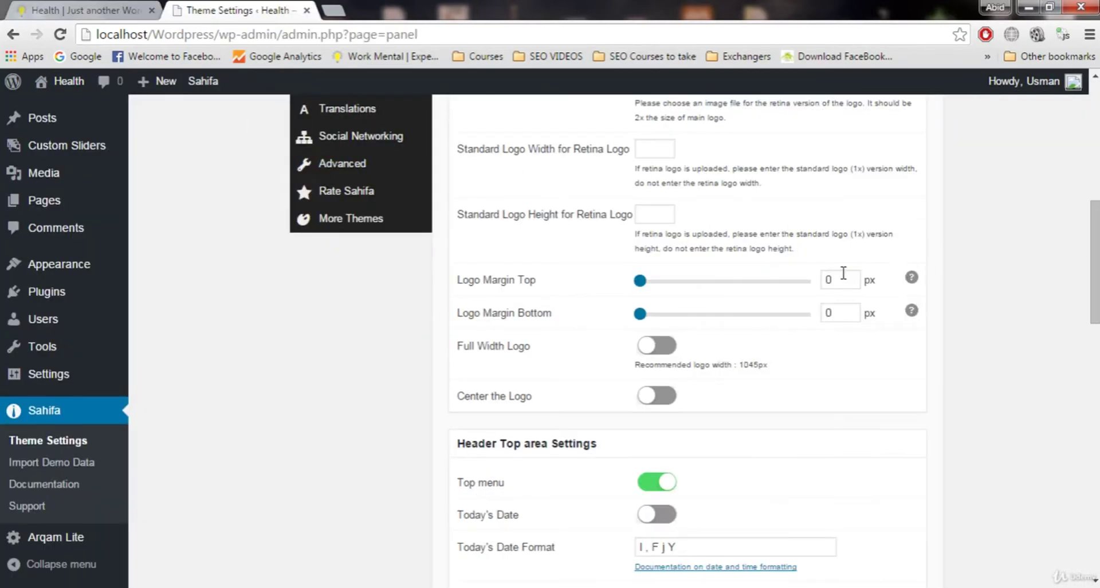
Set Logo Margin Top and Logo Margin Bottom to -5 px and save the header settings.
click(831, 277)
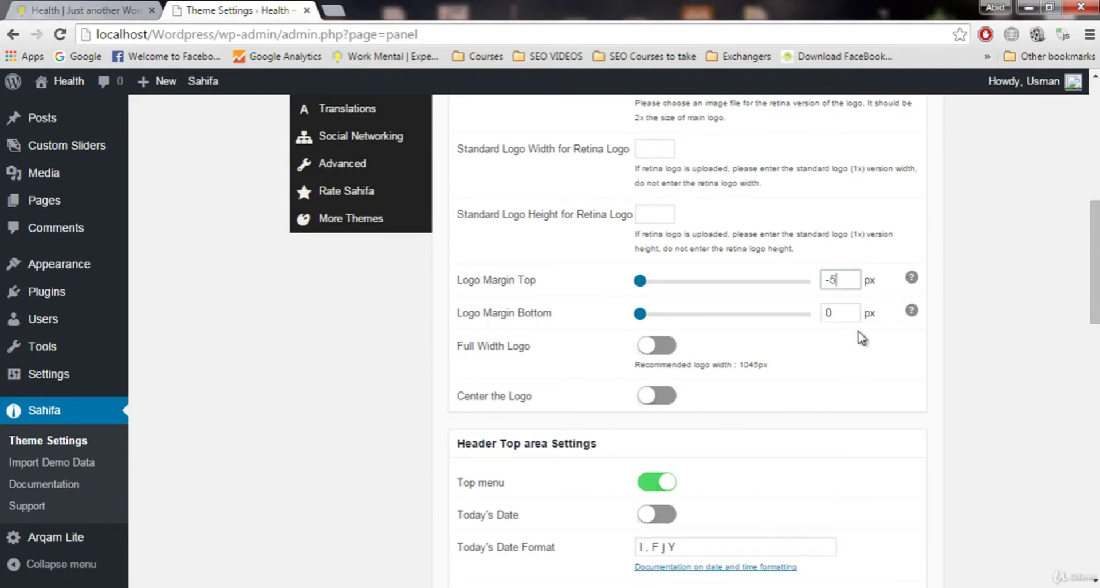
click(855, 319)
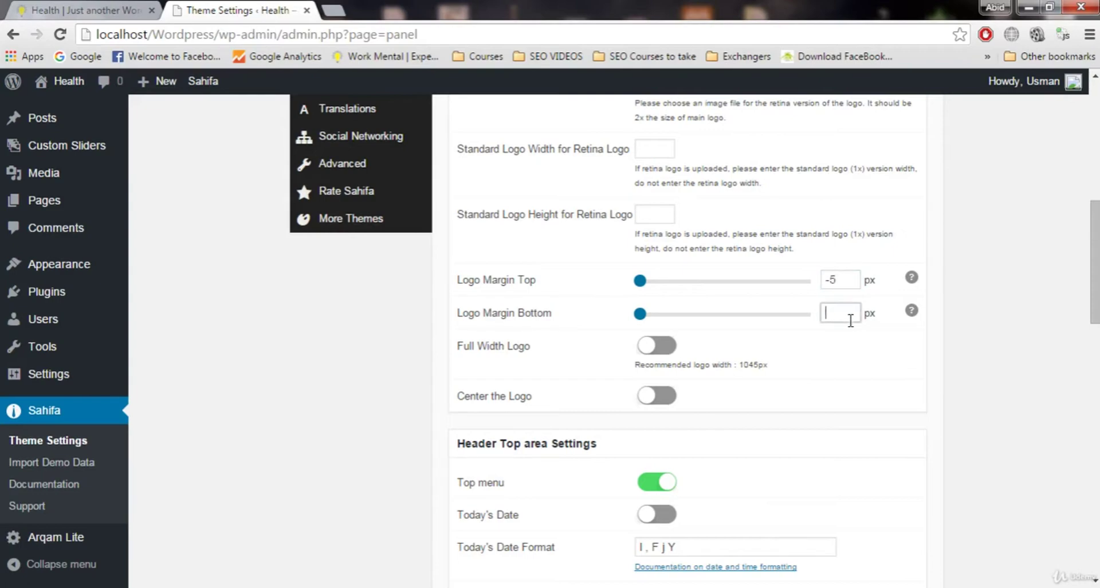
scroll(873, 117, up, 9)
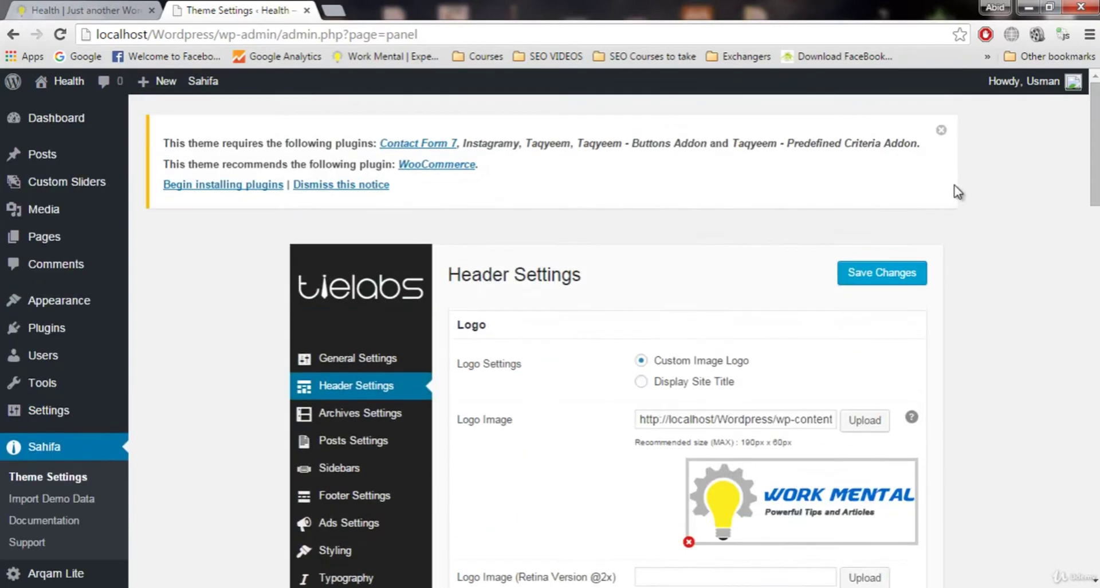
click(901, 274)
scroll(959, 253, down, 7)
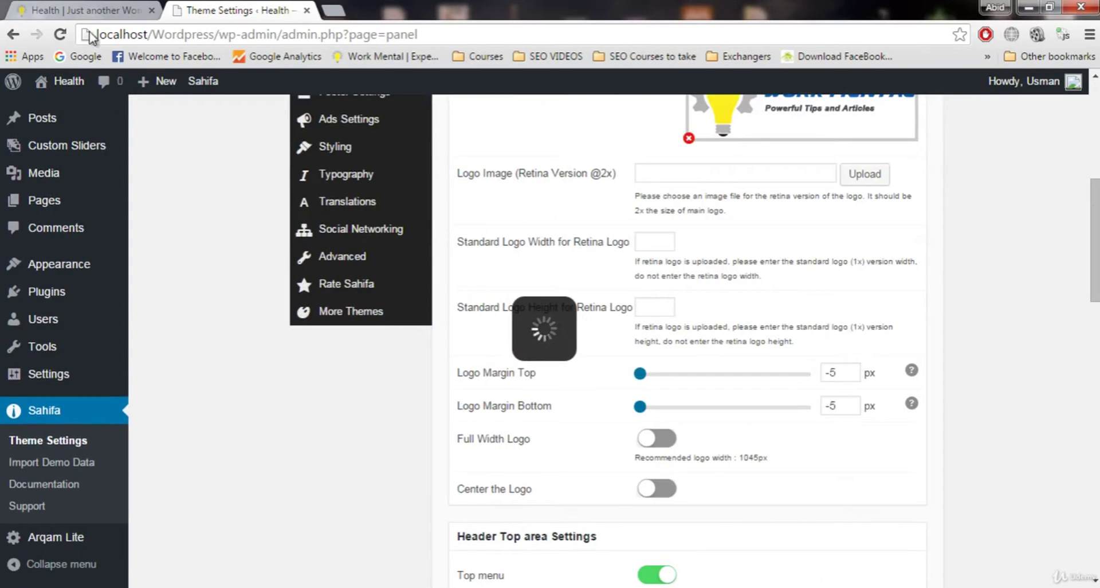
Reload the front page to check the logo spacing with negative margins, and return to the theme settings.
click(71, 11)
click(60, 35)
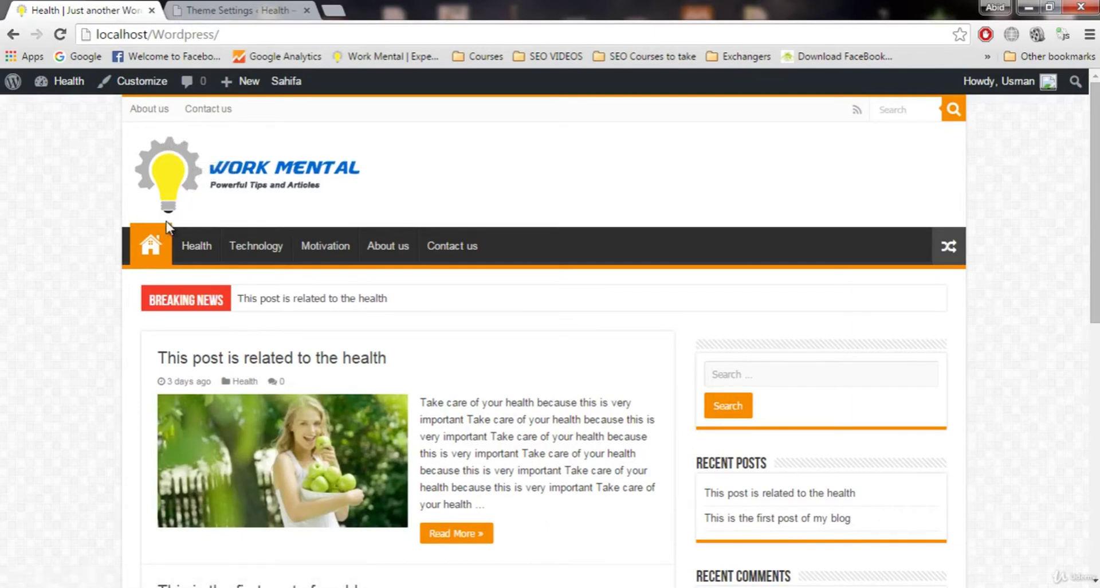
key(ctrl+Tab)
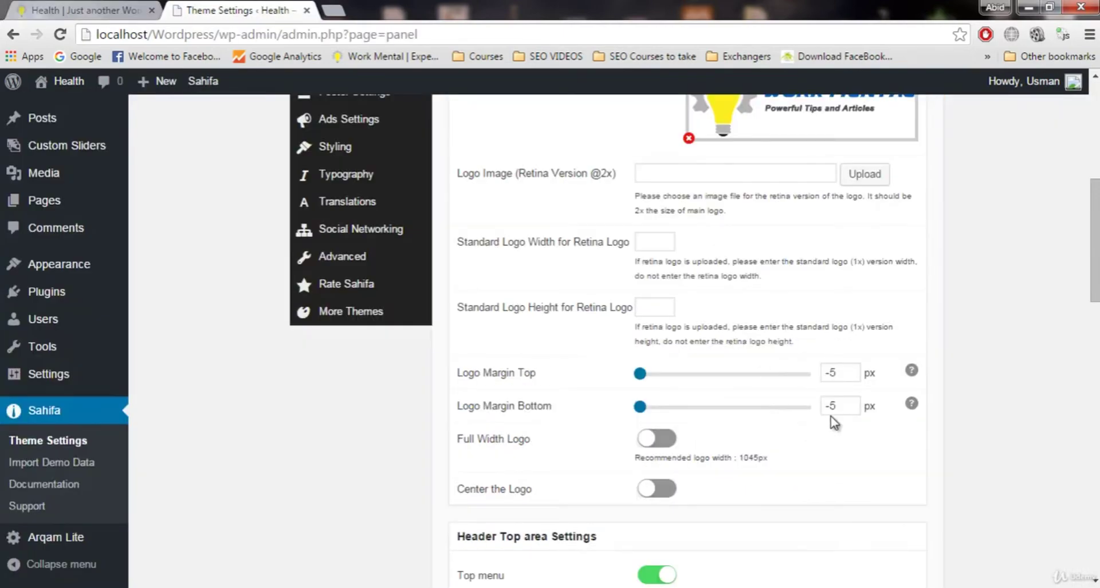
Reset both the top and bottom logo margins to 0 px and save the changes.
click(843, 403)
click(840, 375)
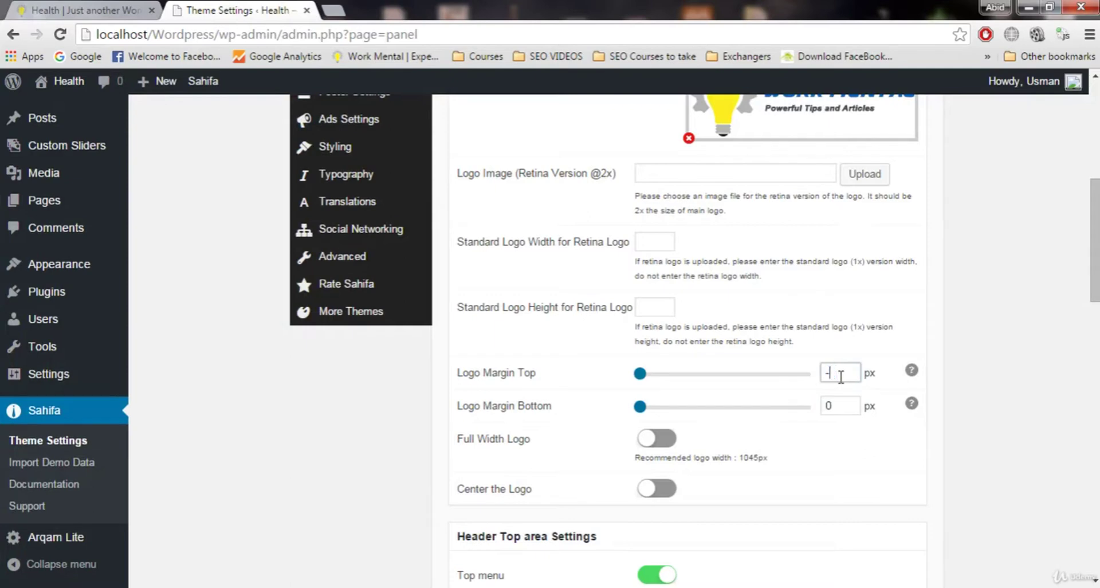
scroll(995, 302, up, 8)
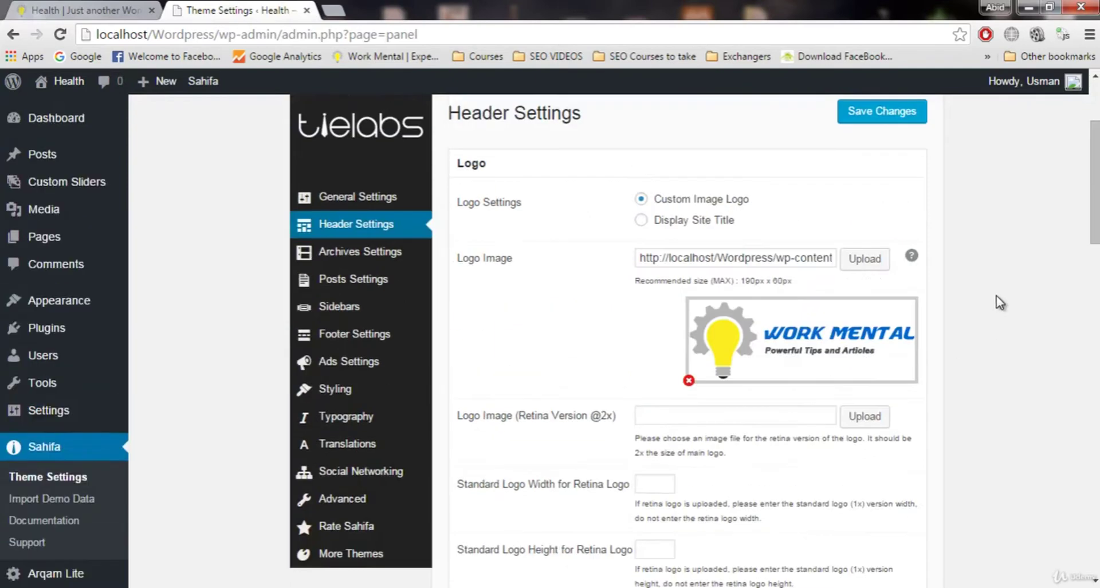
click(881, 273)
scroll(991, 260, down, 8)
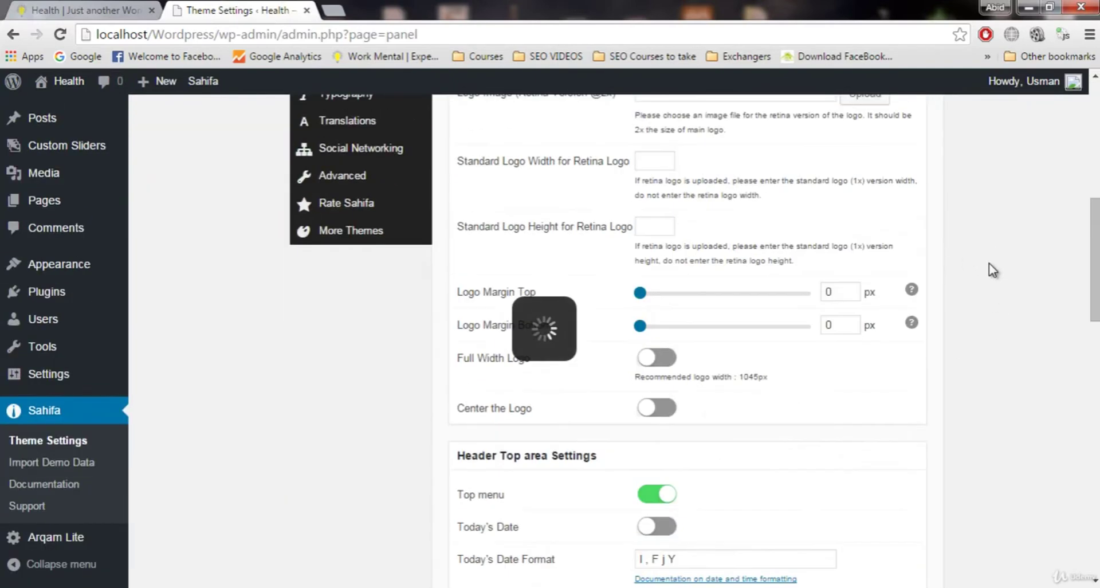
Reload the front page to check the logo with the reset margins, and return to the header settings.
click(86, 10)
key(F5)
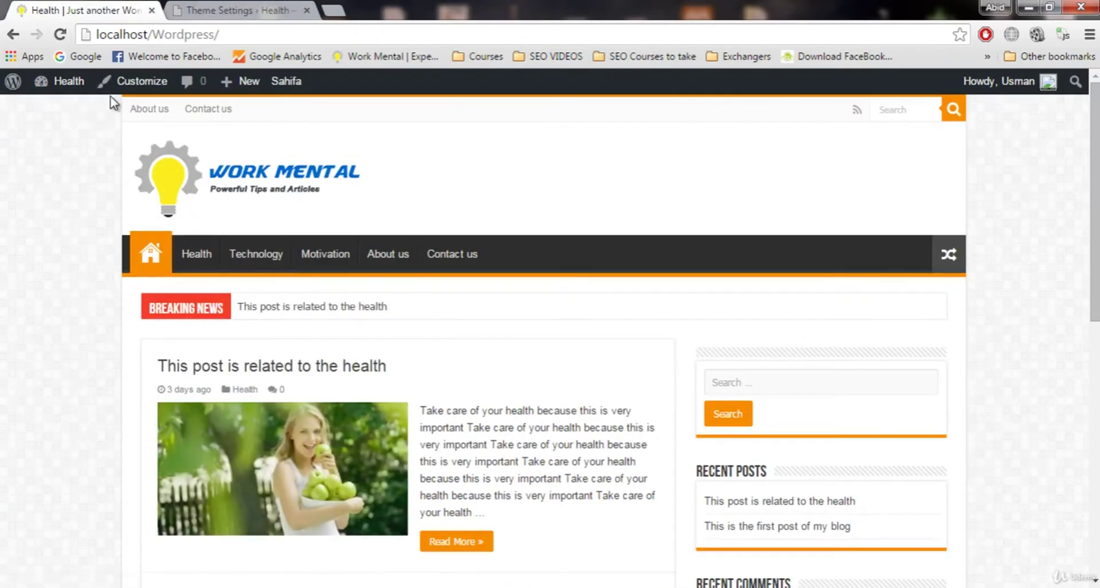
click(250, 8)
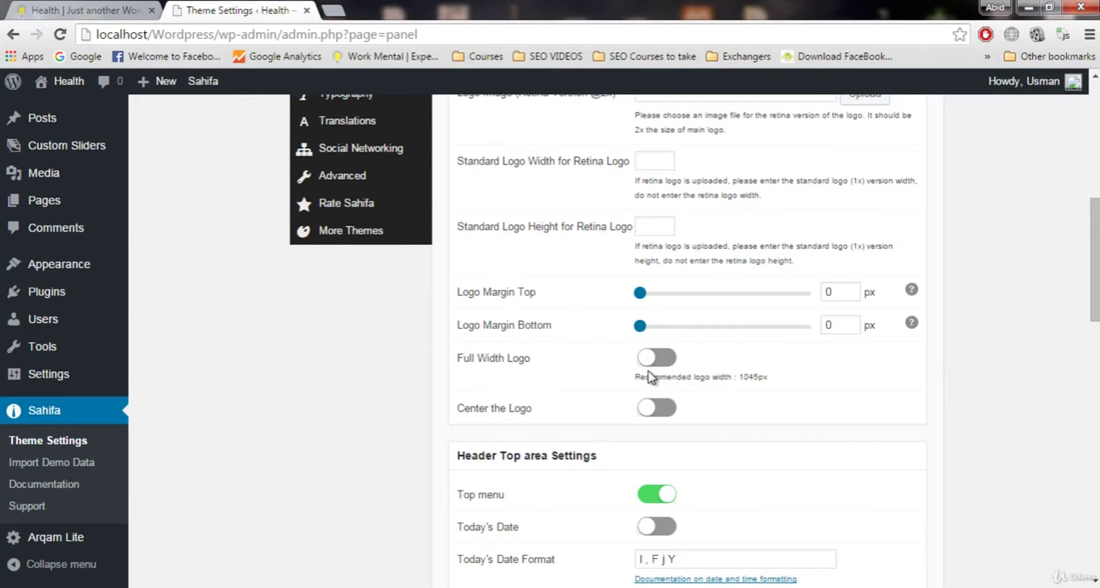
Compare the logo's placement on the front page with the Full Width Logo and Center the Logo options.
click(86, 10)
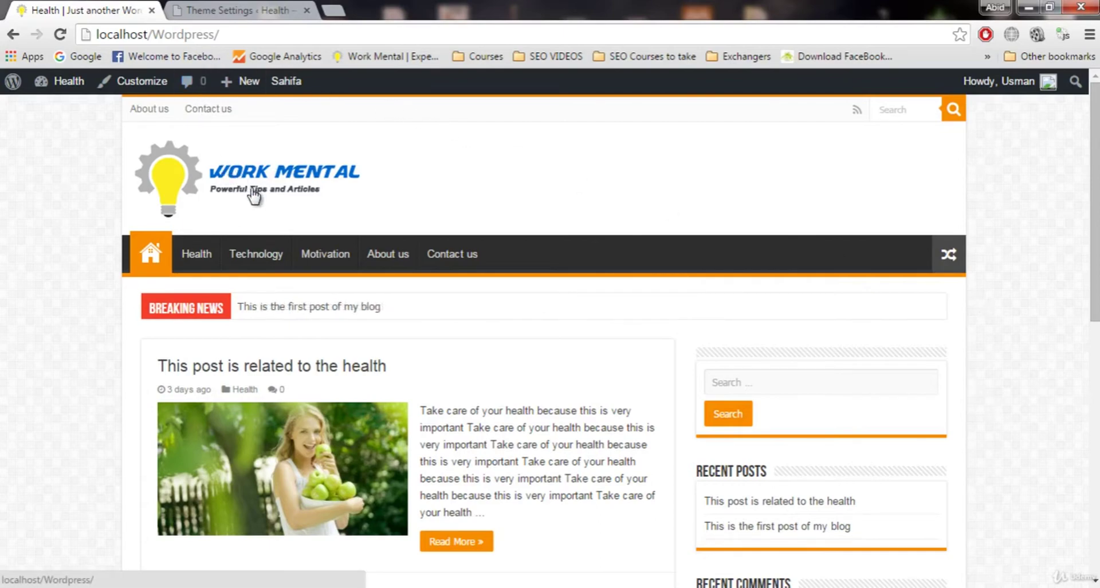
click(250, 8)
scroll(770, 260, down, 2)
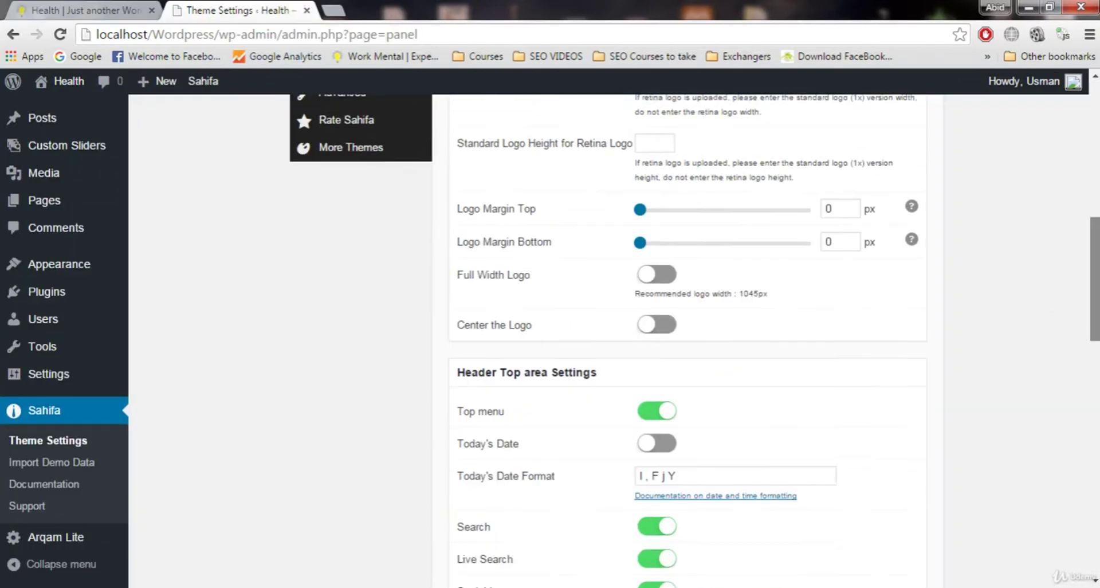
click(140, 9)
click(313, 10)
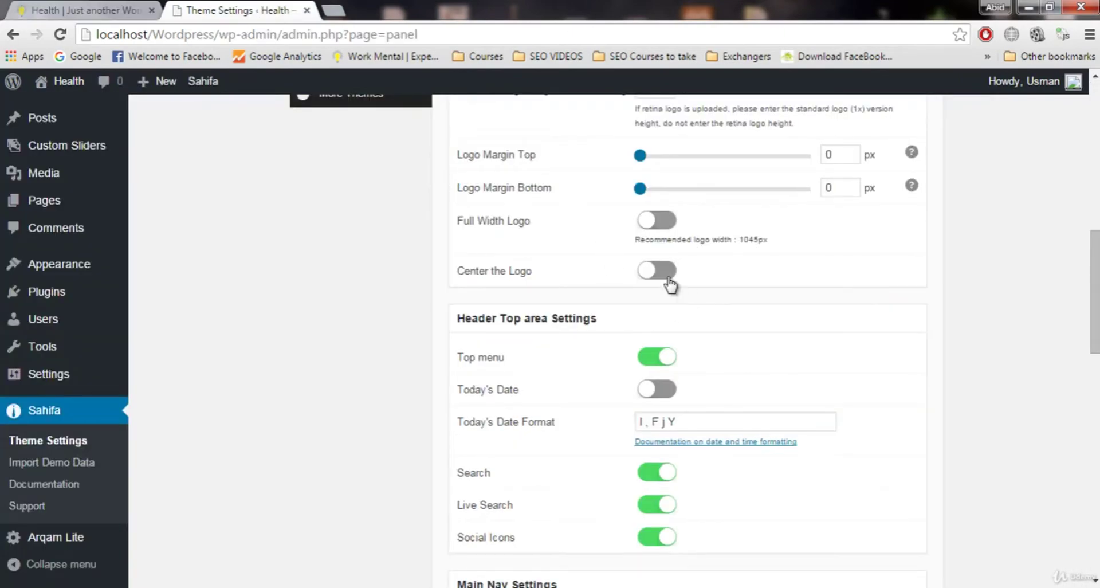
Examine the Header Top area Settings and the matching menu links and search box in the front page's top bar.
scroll(1094, 298, down, 1)
scroll(1095, 309, down, 3)
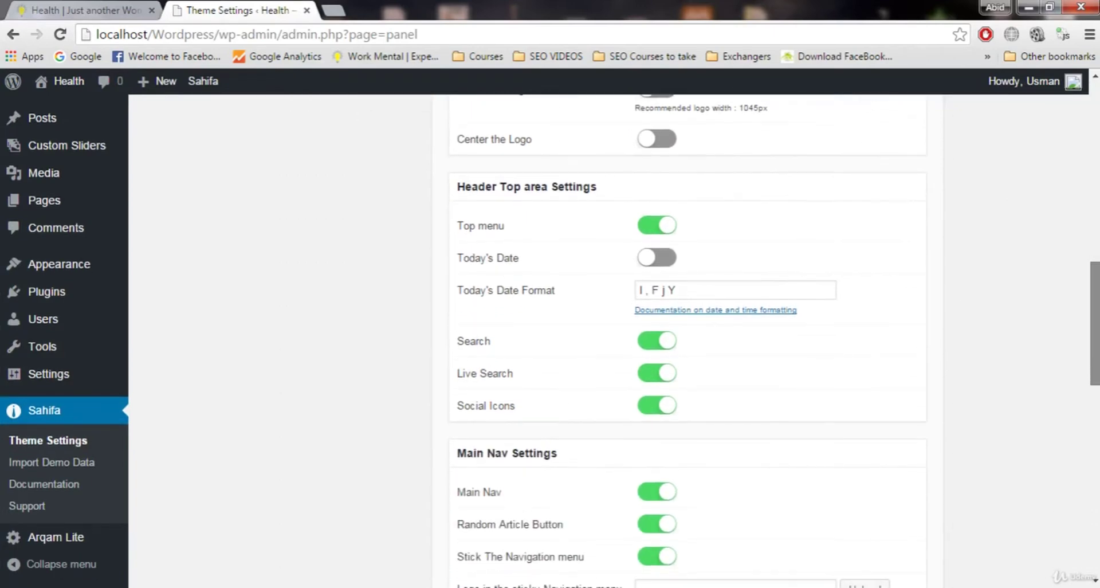
scroll(1077, 361, down, 1)
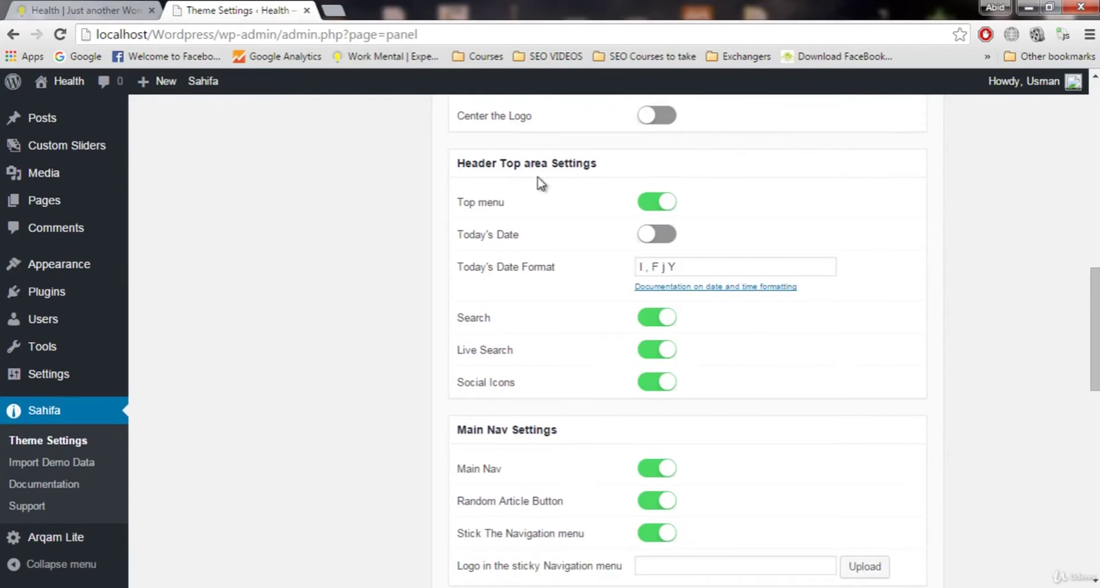
click(75, 10)
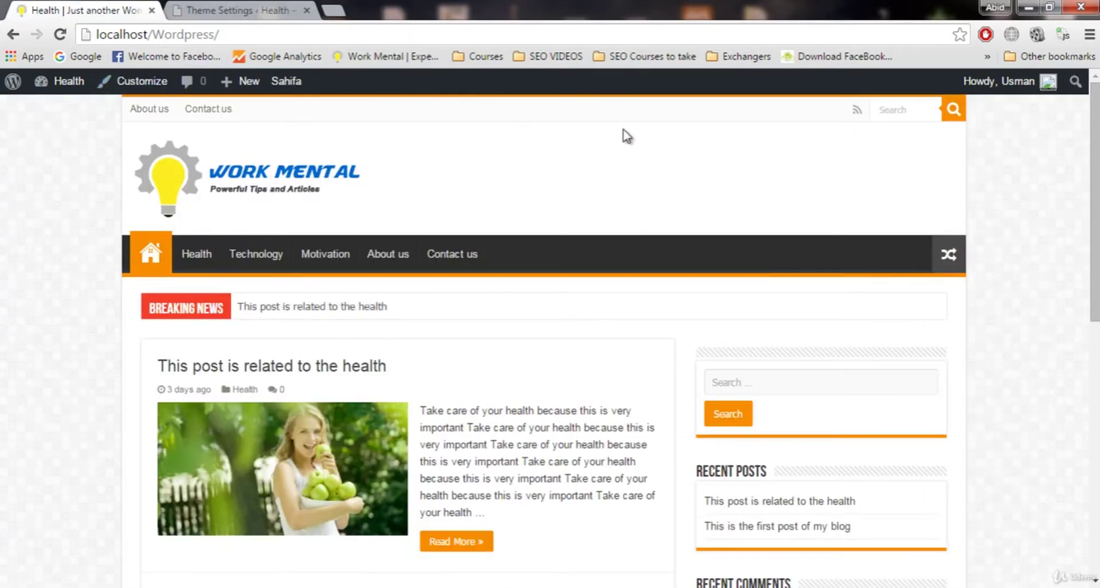
click(908, 111)
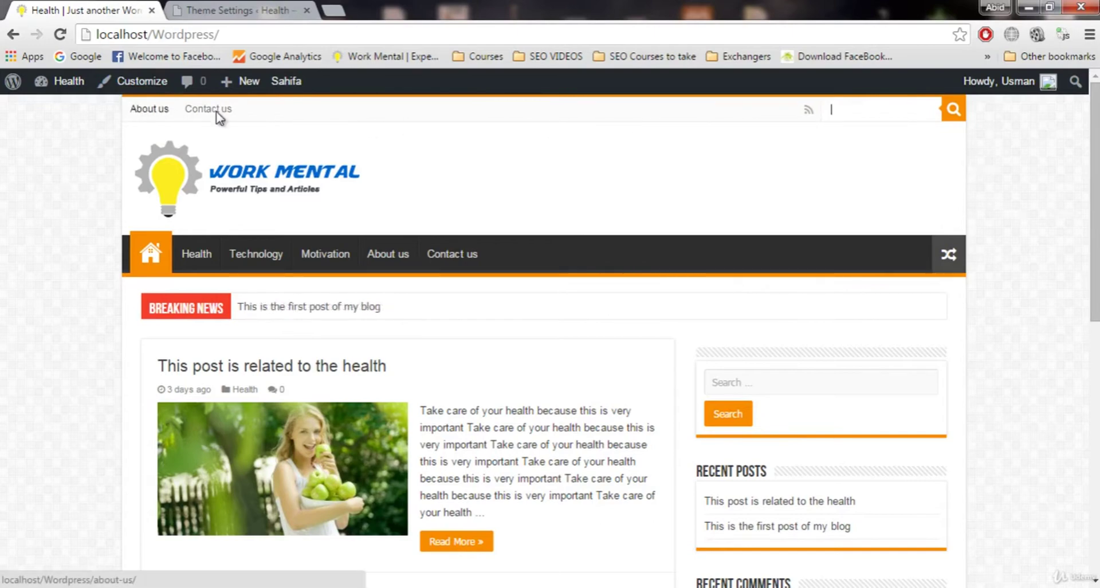
click(237, 10)
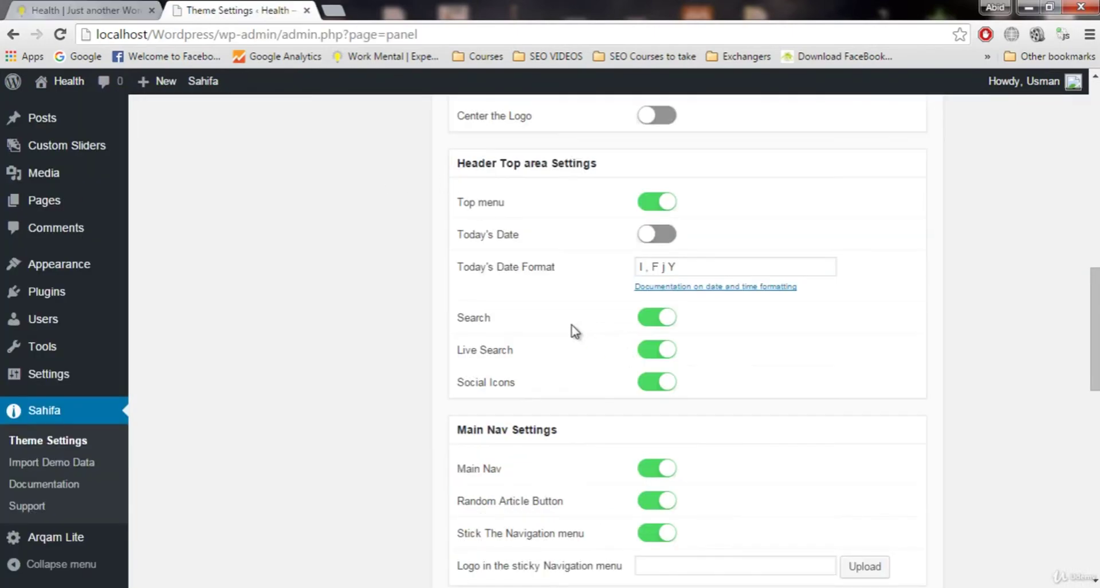
scroll(552, 436, down, 2)
scroll(613, 275, up, 2)
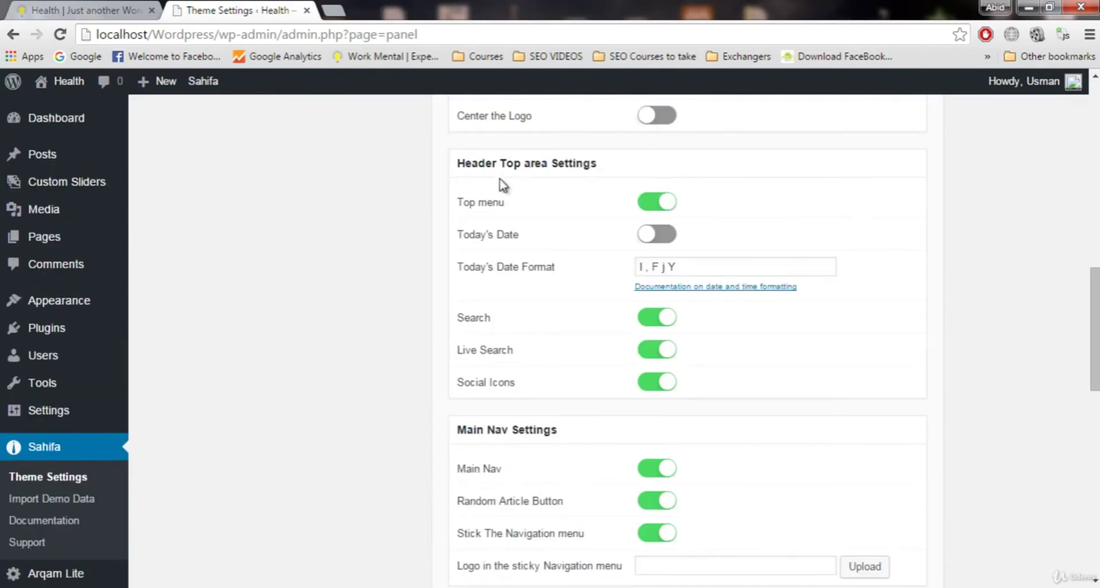
Switch the Top menu option off and on again, and compare it with the front page's top menu.
click(97, 8)
click(246, 10)
click(656, 207)
click(659, 209)
click(134, 9)
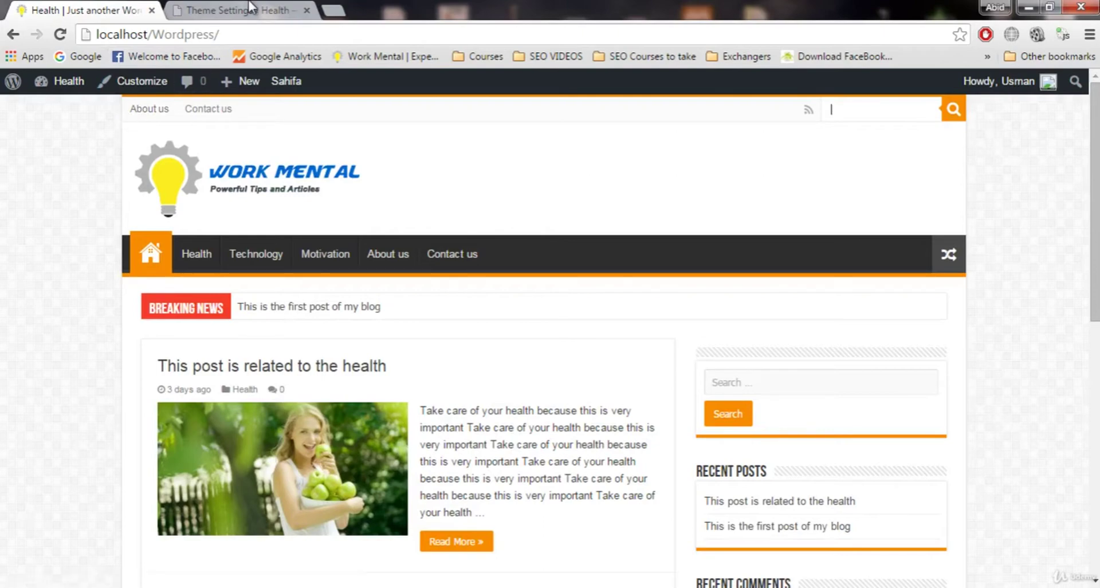
key(ctrl+Tab)
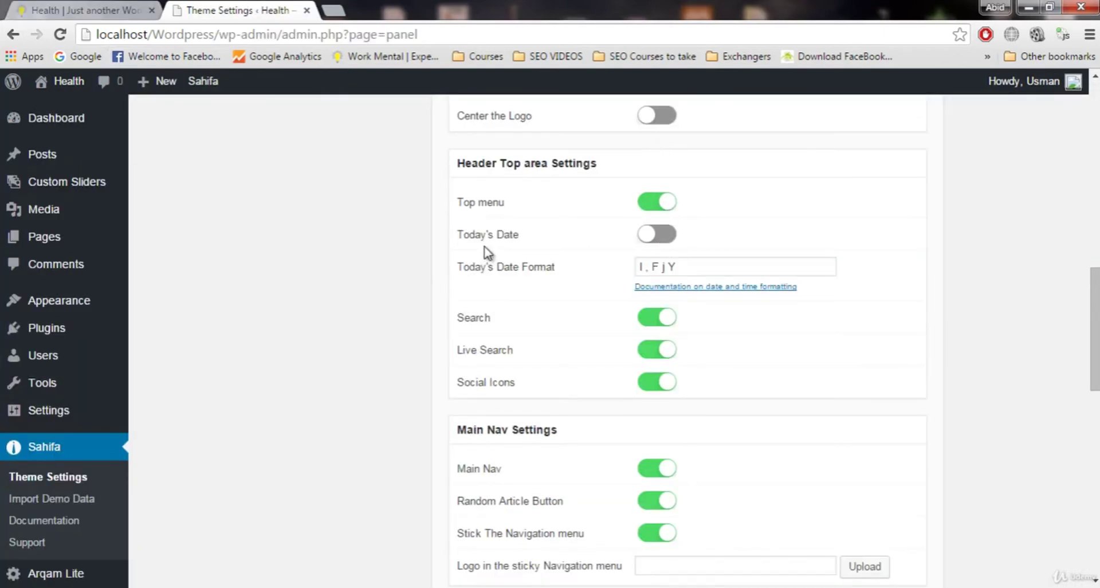
Enable Today's Date in the Header Top area Settings and save the changes.
key(ctrl+Tab)
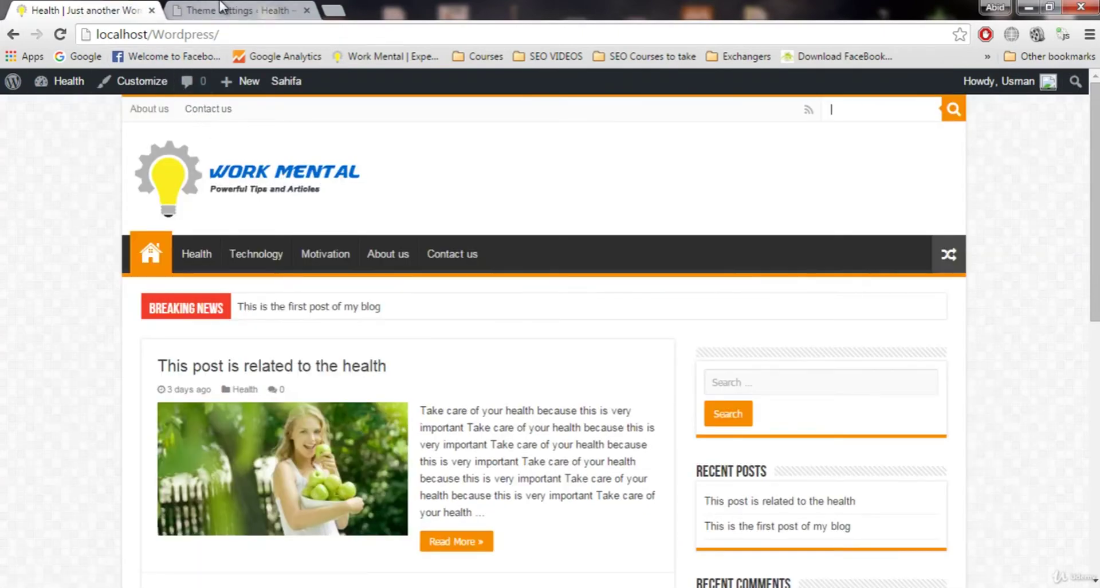
click(223, 8)
click(654, 228)
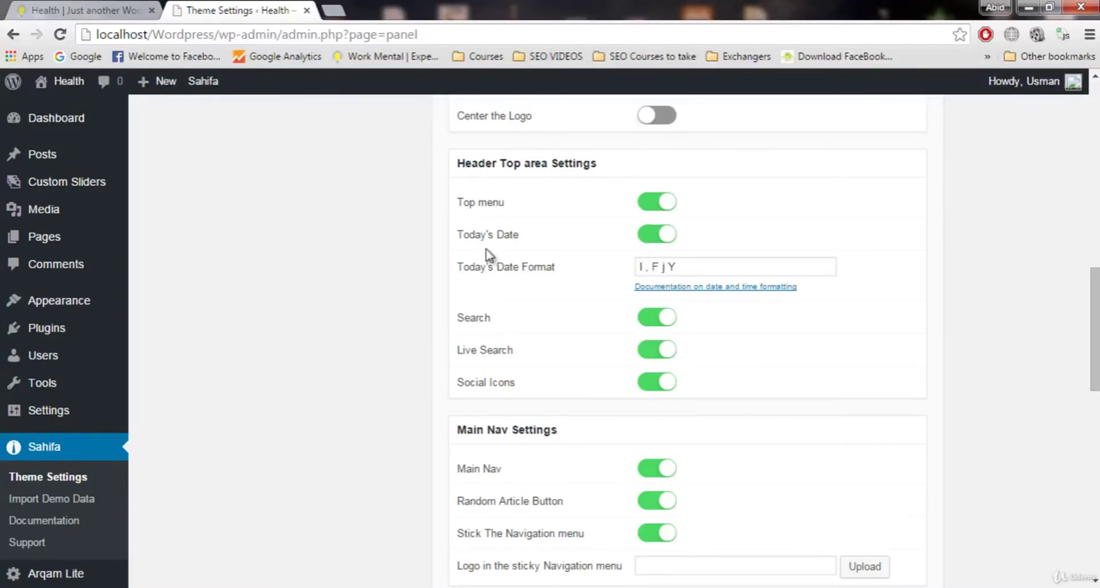
scroll(716, 261, up, 15)
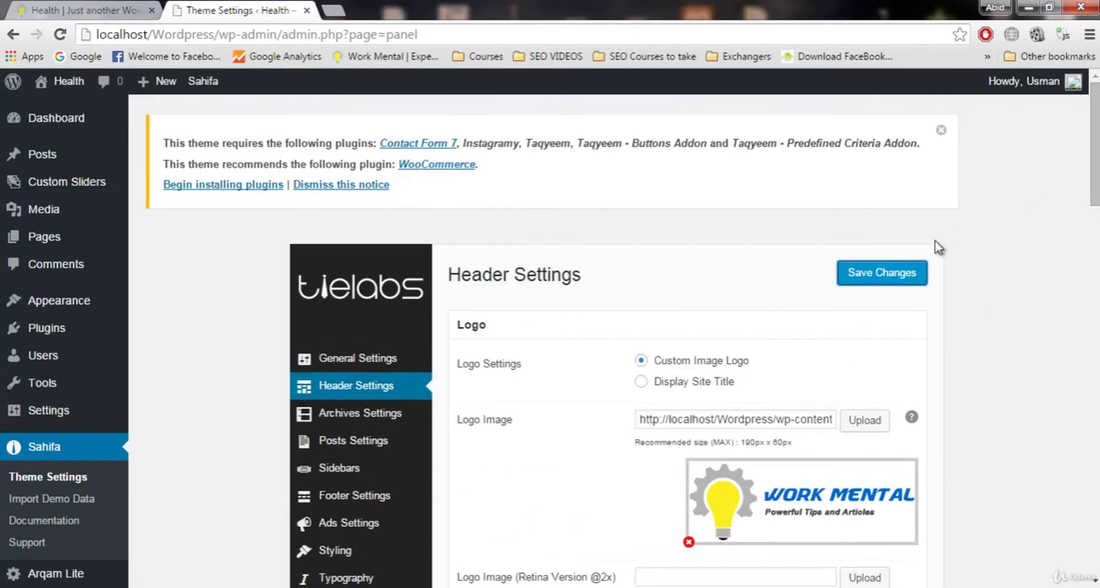
scroll(716, 344, down, 14)
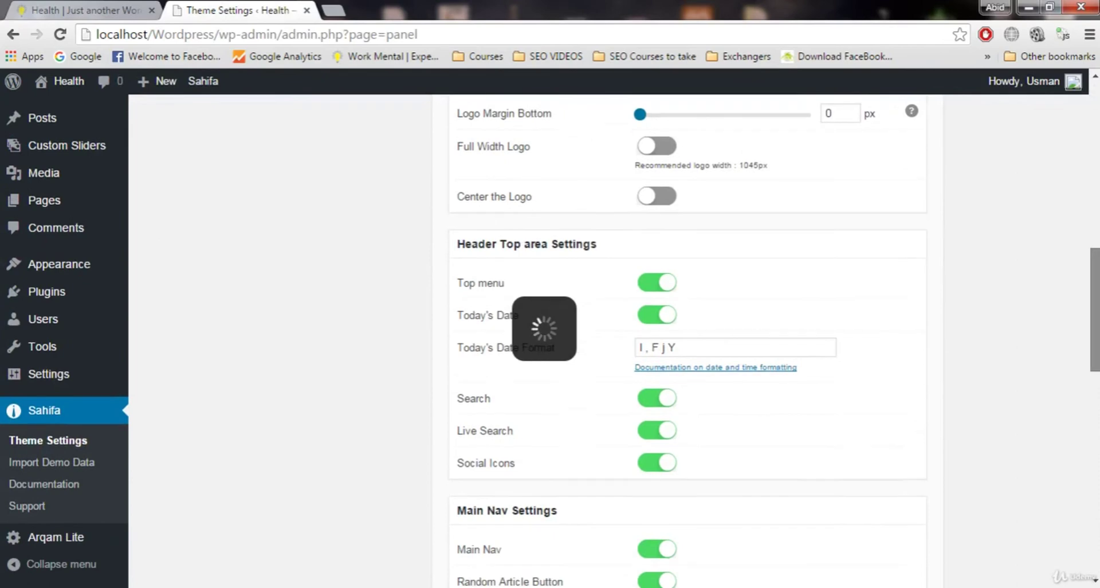
Reload the front page to check the date in the top bar, and return to the header settings.
click(43, 4)
click(60, 34)
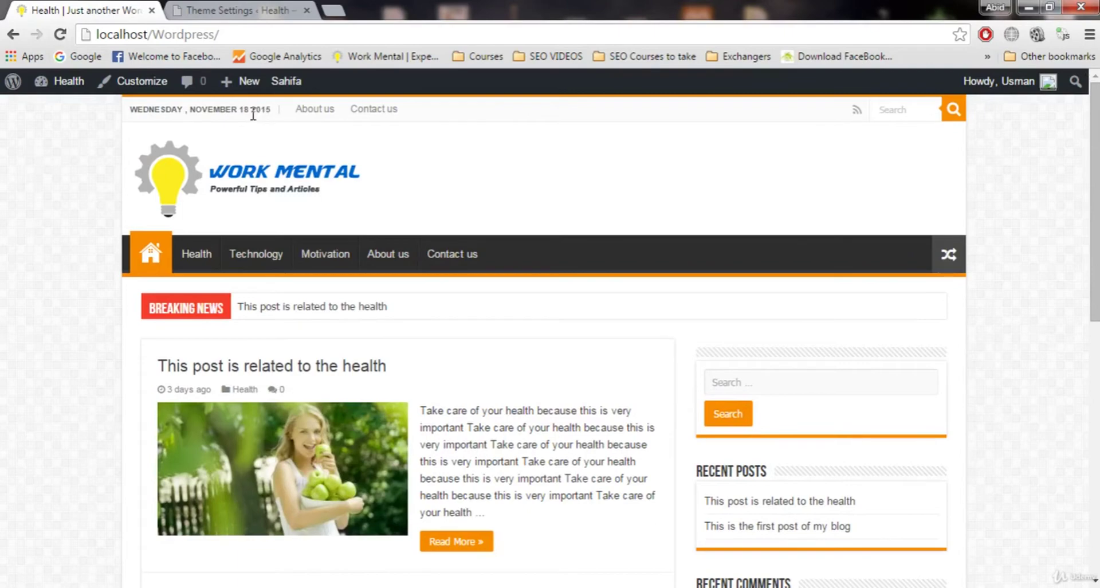
click(246, 12)
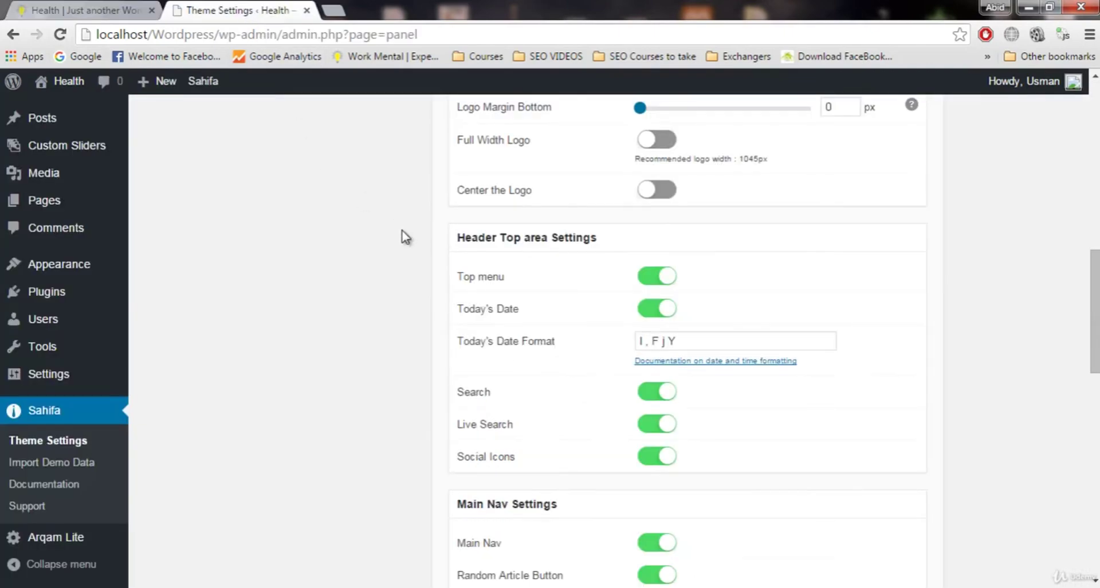
Compare the date on the front page with the Today's Date Format field in the header settings.
click(101, 6)
click(258, 10)
click(686, 348)
triple_click(685, 346)
click(687, 345)
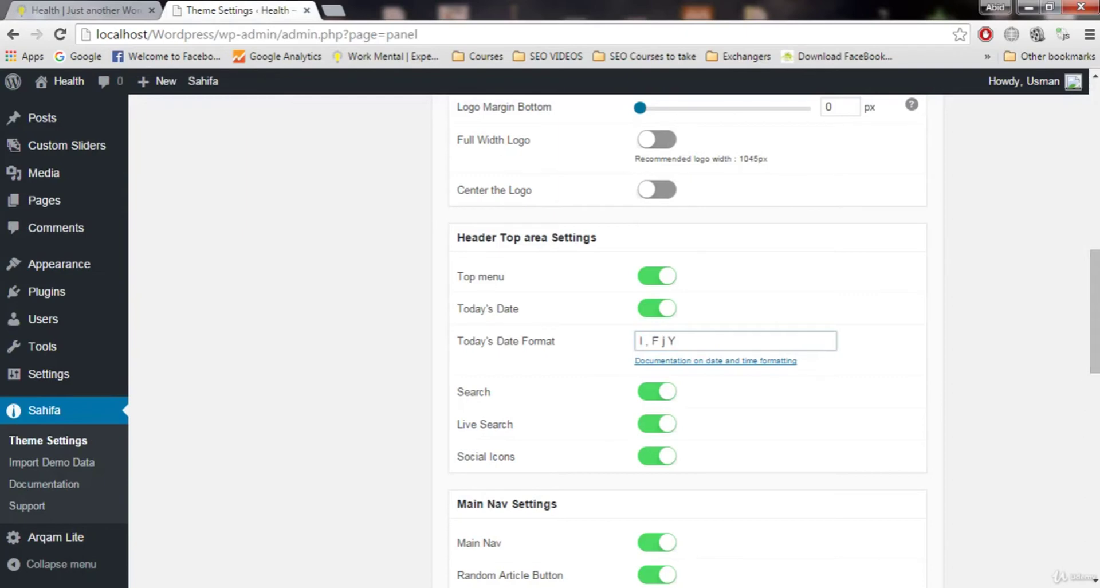
scroll(686, 346, up, 1)
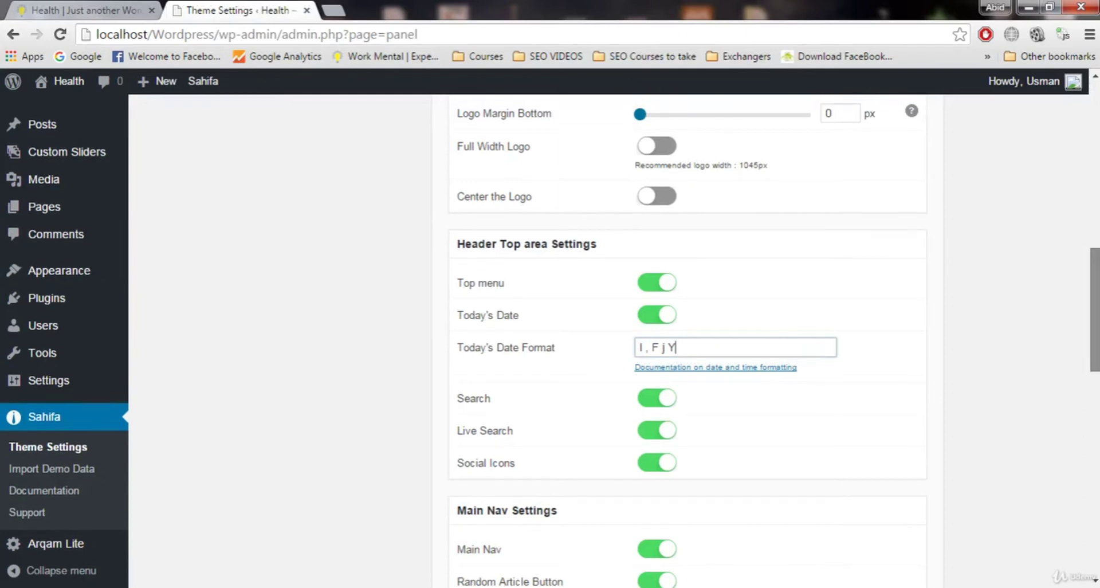
scroll(686, 346, down, 1)
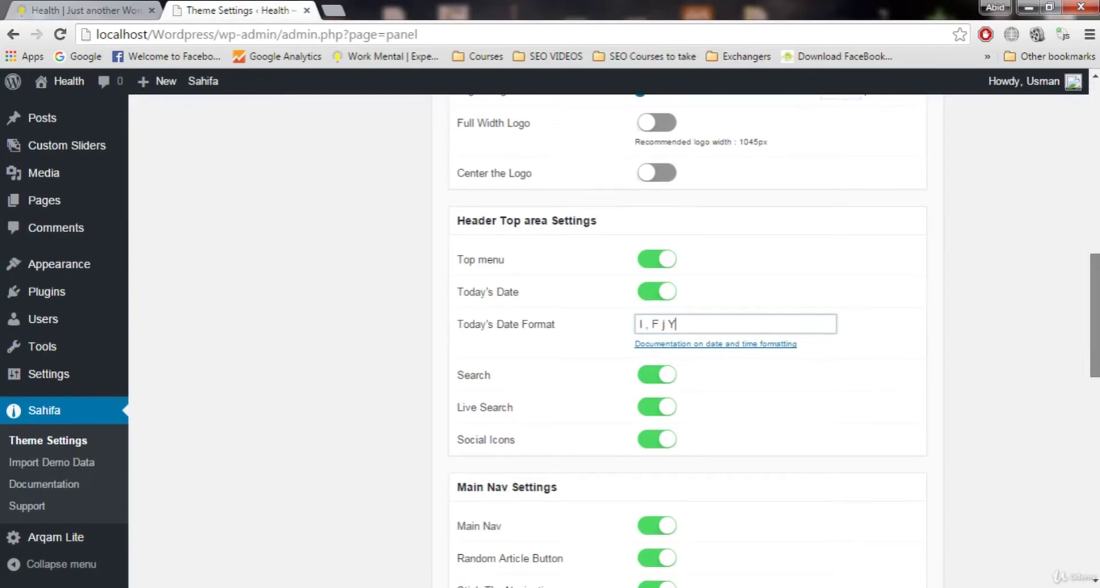
Test the live search in the front page's top bar with "d", and return to the header settings.
click(77, 10)
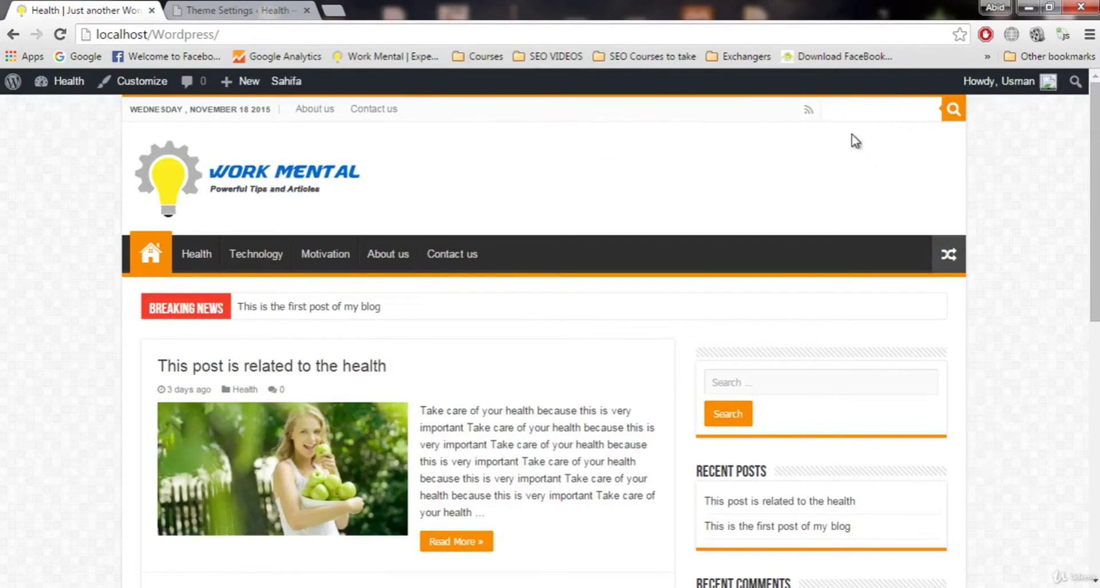
click(247, 10)
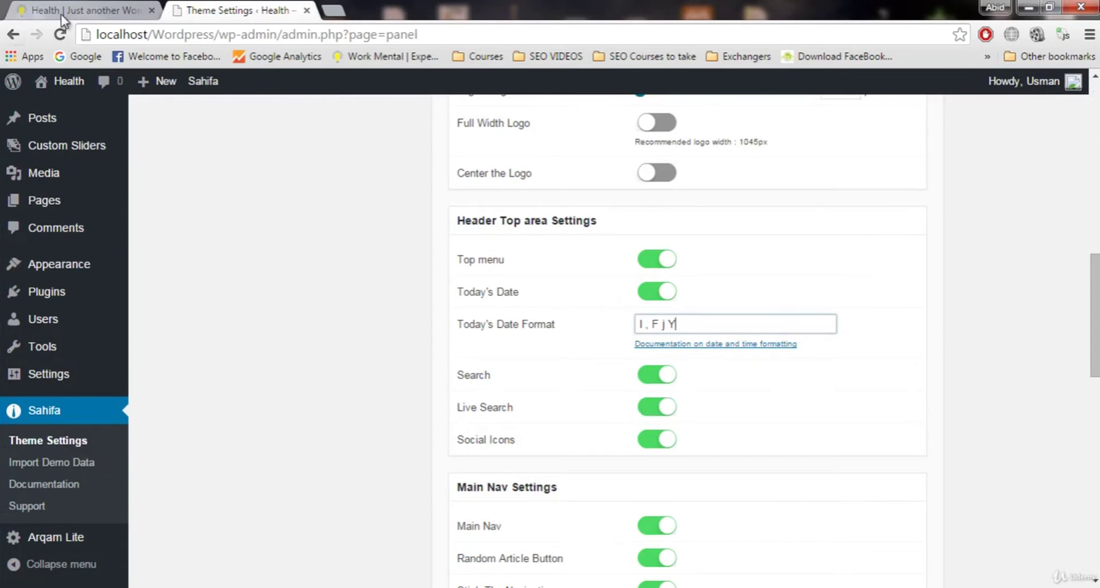
click(109, 8)
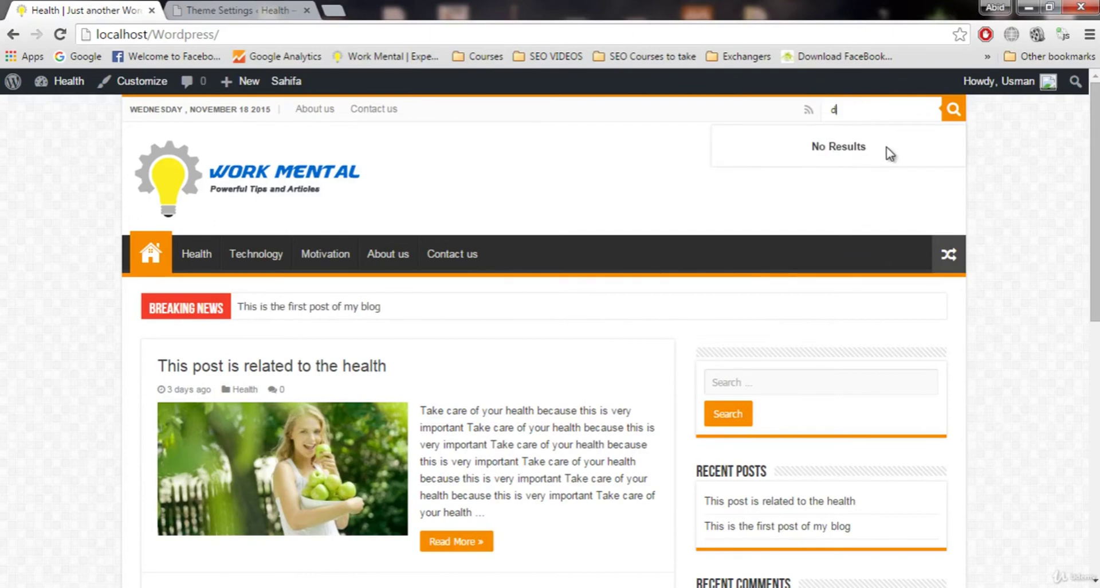
key(ctrl+Tab)
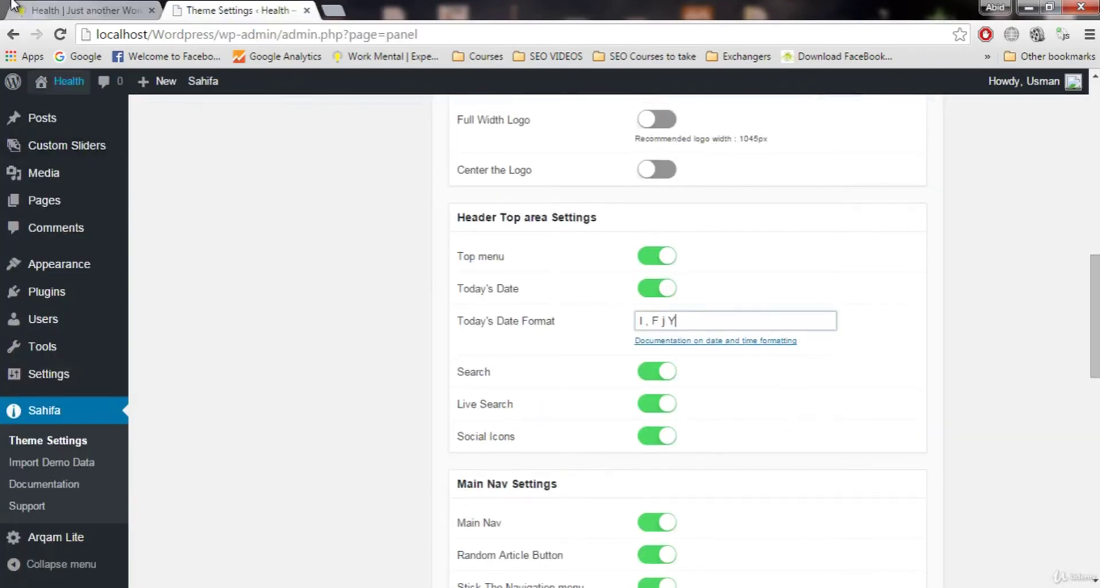
Check the front page's top bar against the Header Top area Settings, and return to the header settings.
key(ctrl+Tab)
key(ctrl+Tab)
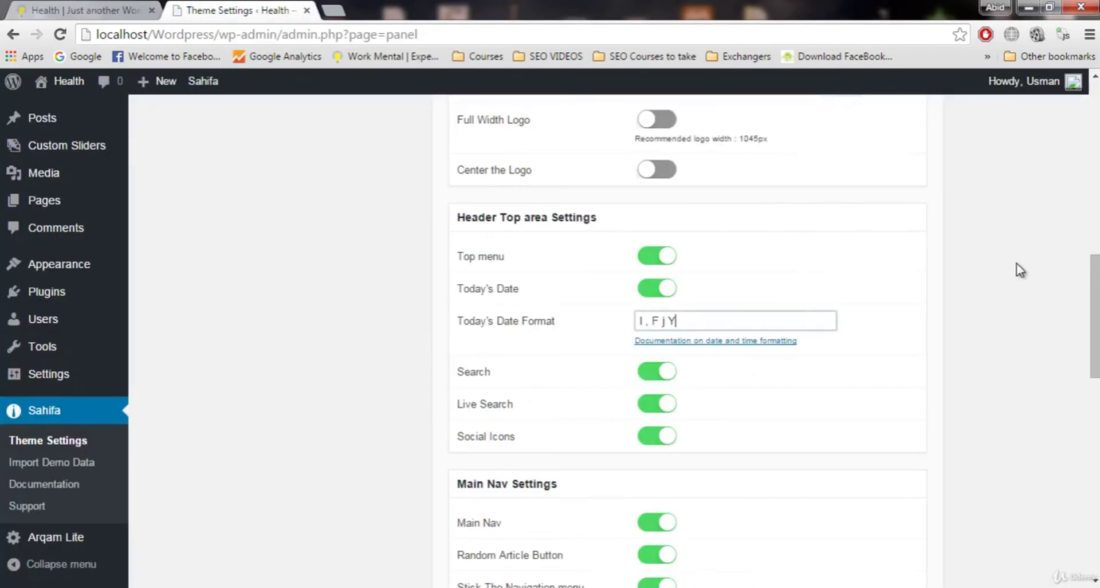
click(54, 8)
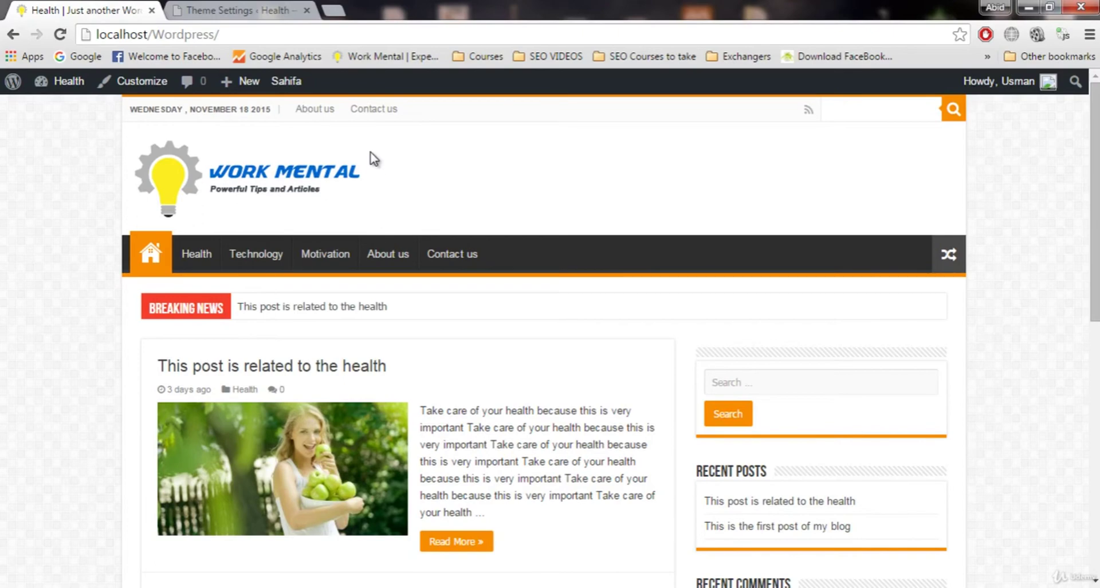
click(257, 9)
Compare the Main Nav and Random Article Button options in Main Nav Settings with the front page's navigation bar.
scroll(688, 344, down, 3)
scroll(655, 242, down, 1)
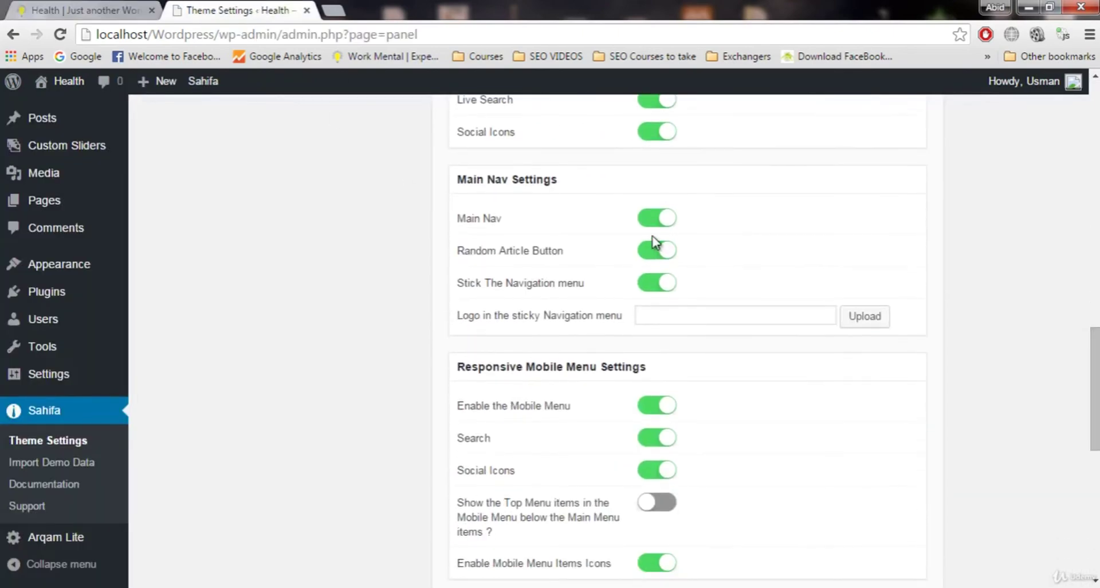
click(143, 8)
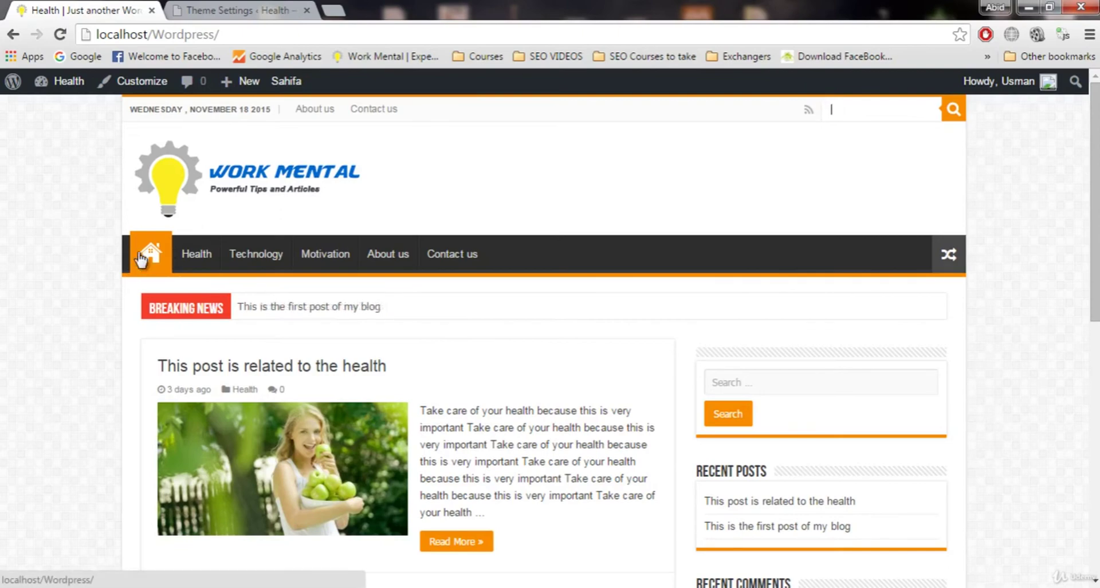
click(270, 9)
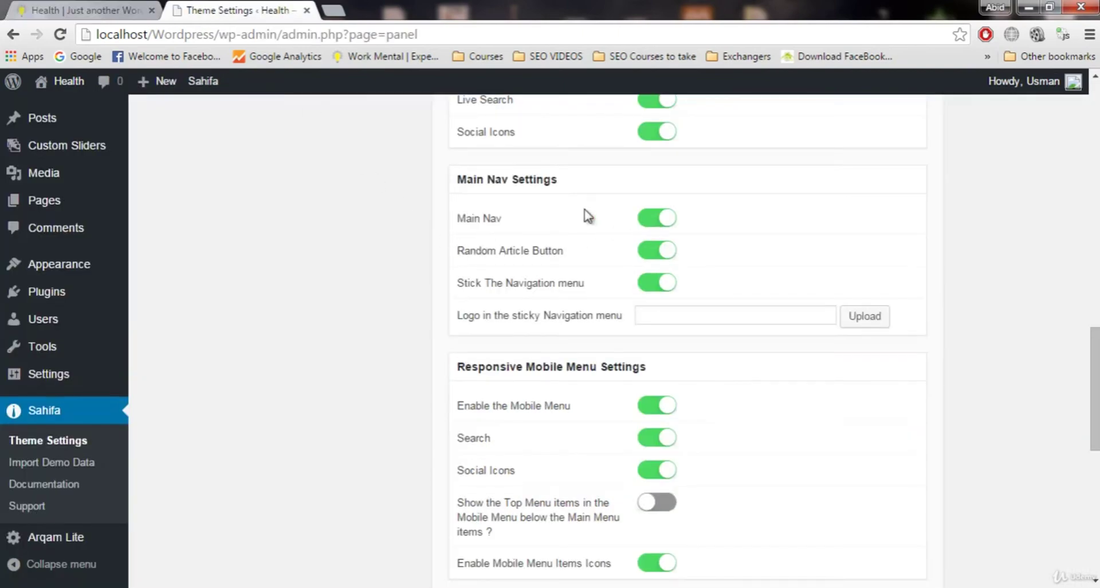
click(128, 7)
click(269, 9)
click(655, 227)
click(666, 233)
click(114, 10)
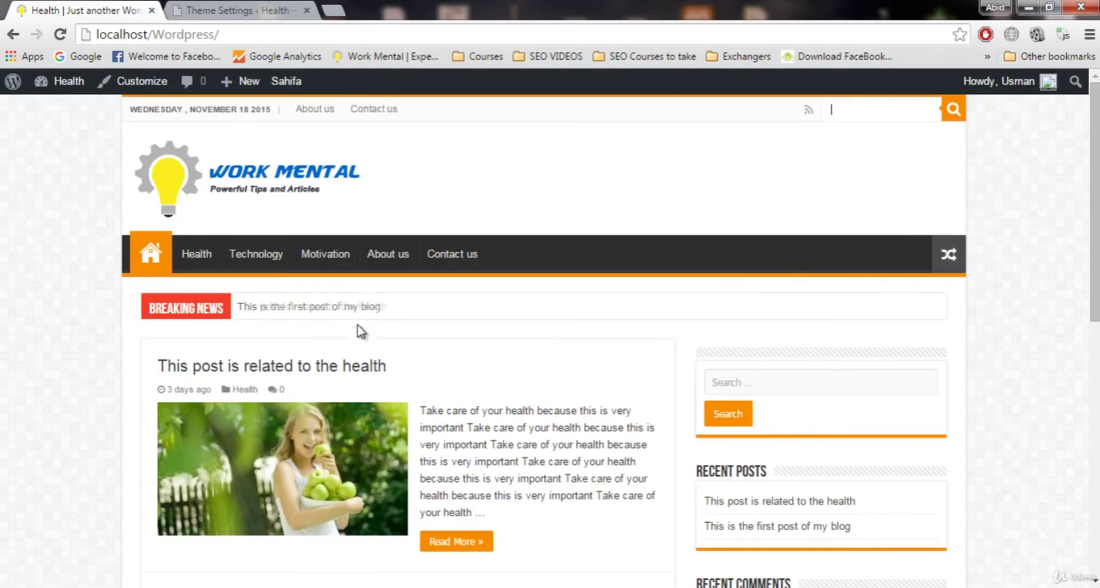
click(295, 8)
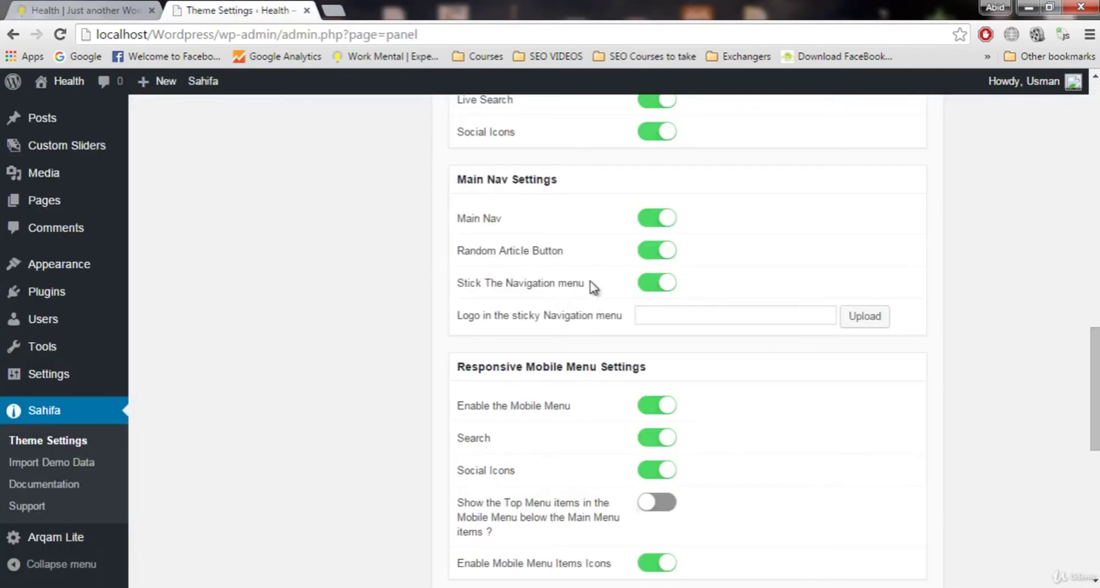
Test the Stick The Navigation menu option by moving down and up the front page, and return to the settings.
click(85, 9)
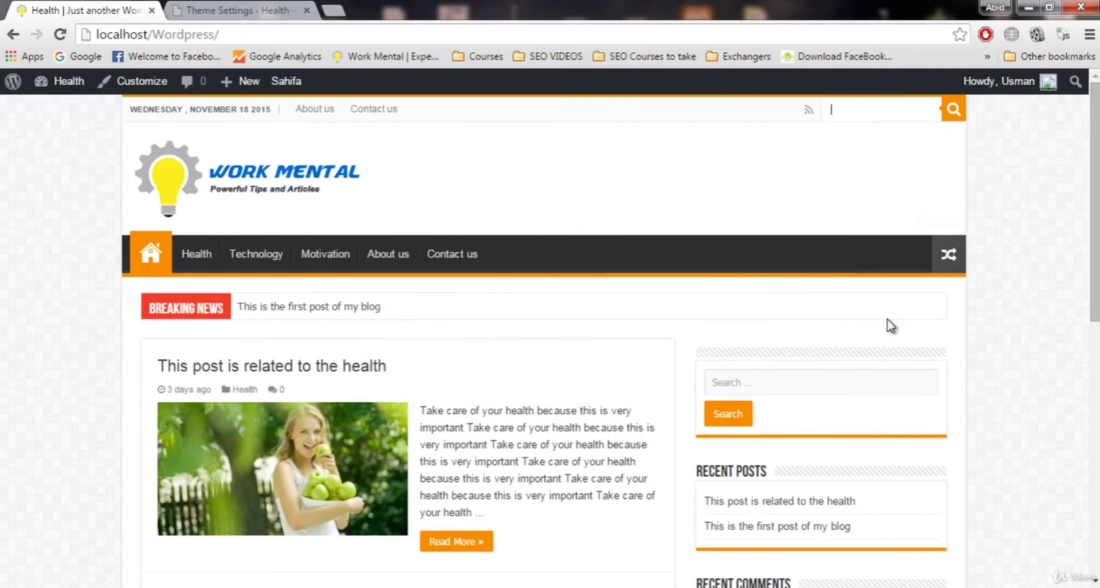
drag(1093, 201, 1093, 416)
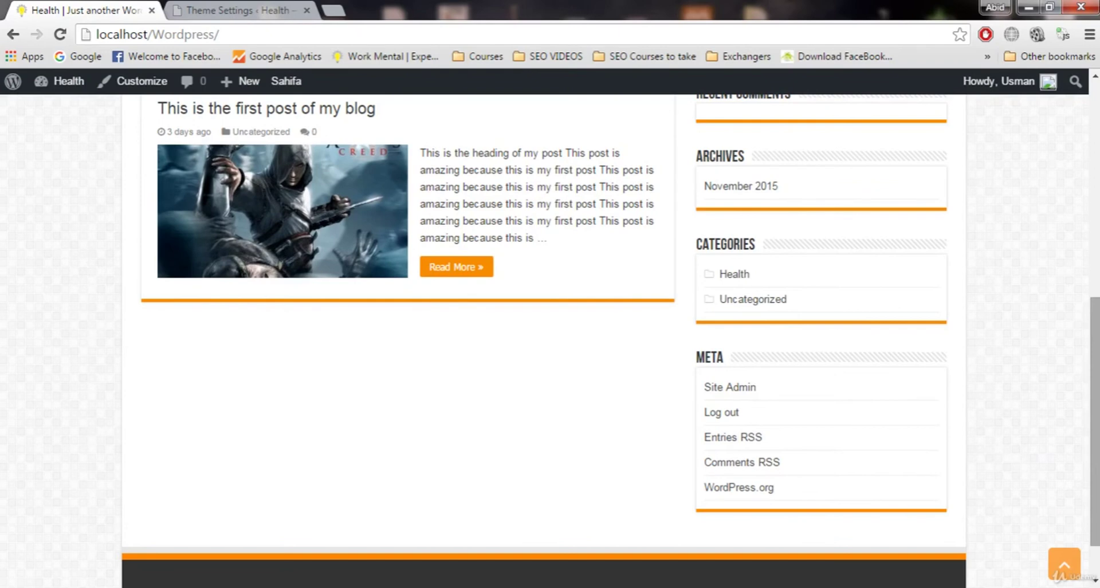
scroll(1012, 198, up, 2)
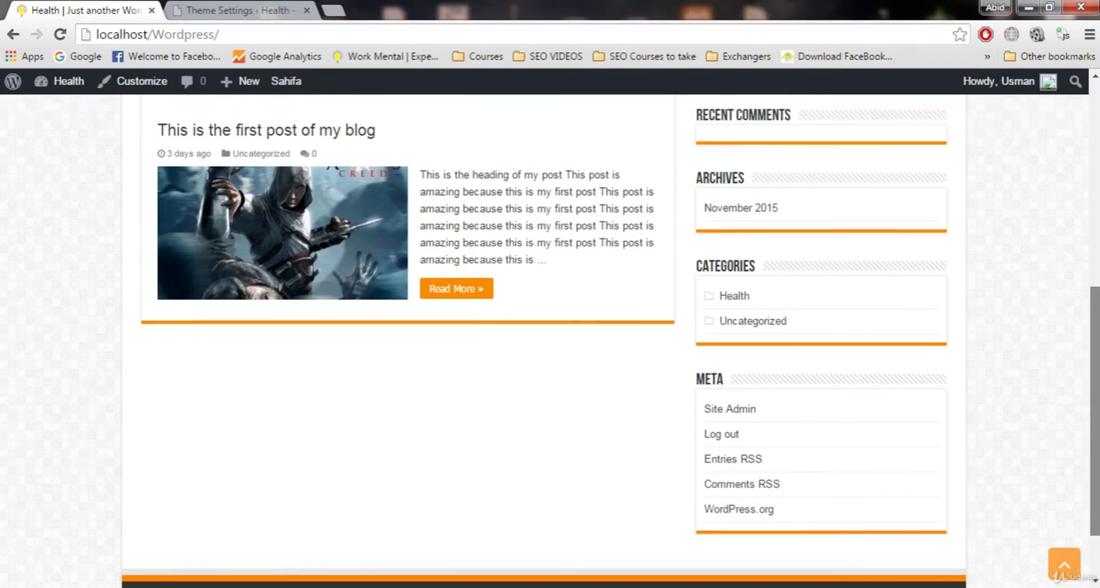
drag(1094, 313, 1095, 132)
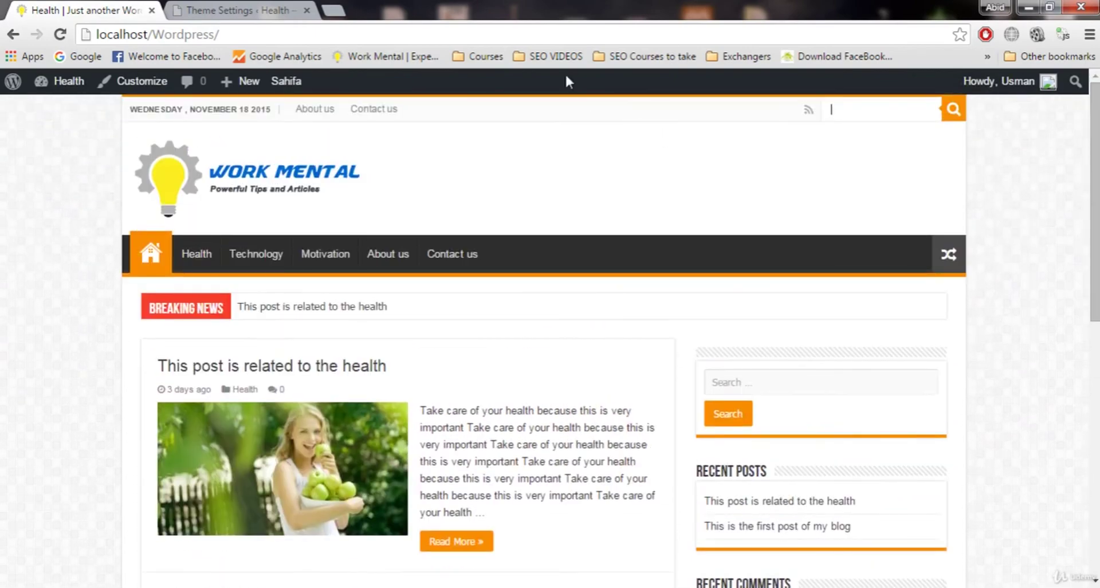
click(277, 8)
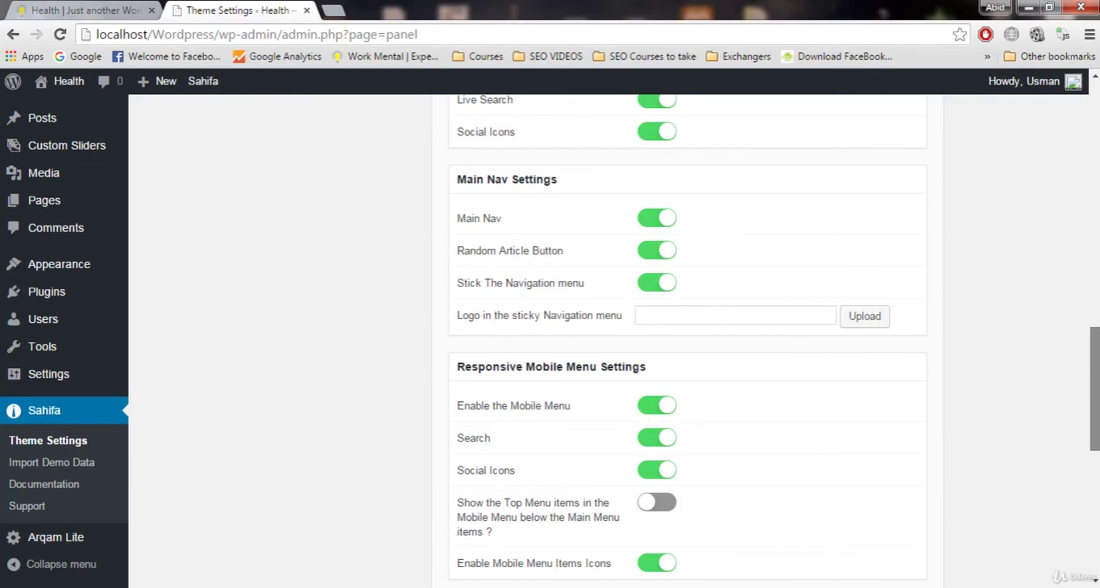
Compare the empty Logo in the sticky Navigation menu field with the front page's navigation bar.
scroll(951, 295, down, 1)
click(790, 297)
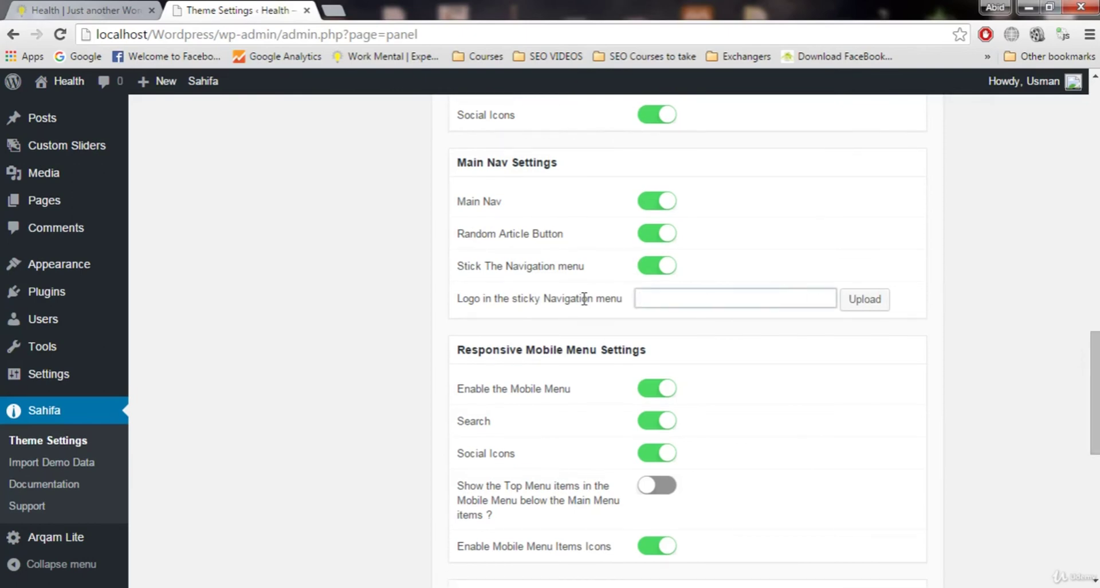
click(89, 8)
click(284, 8)
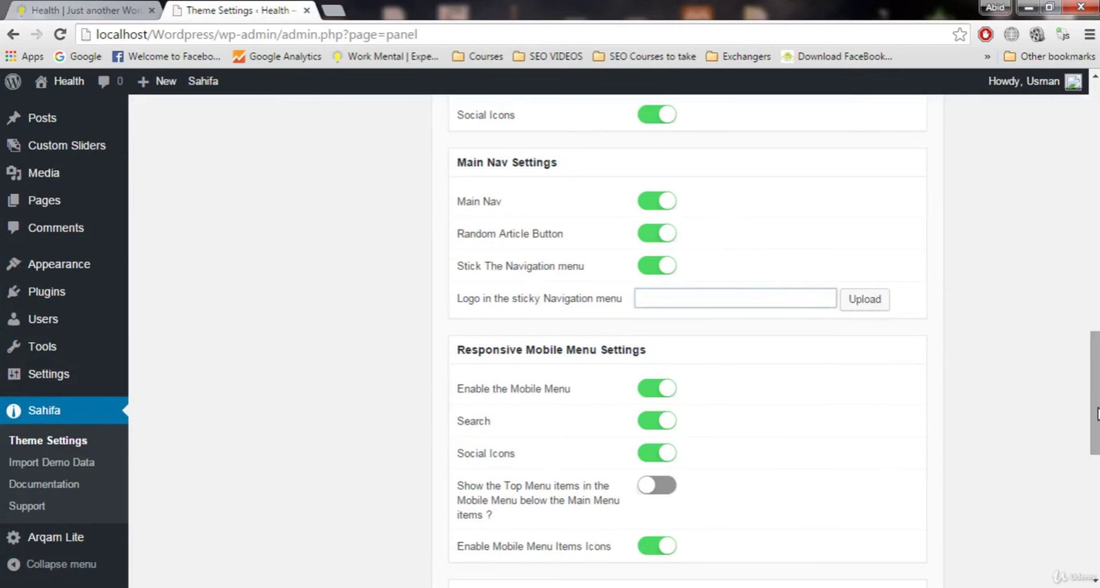
click(885, 302)
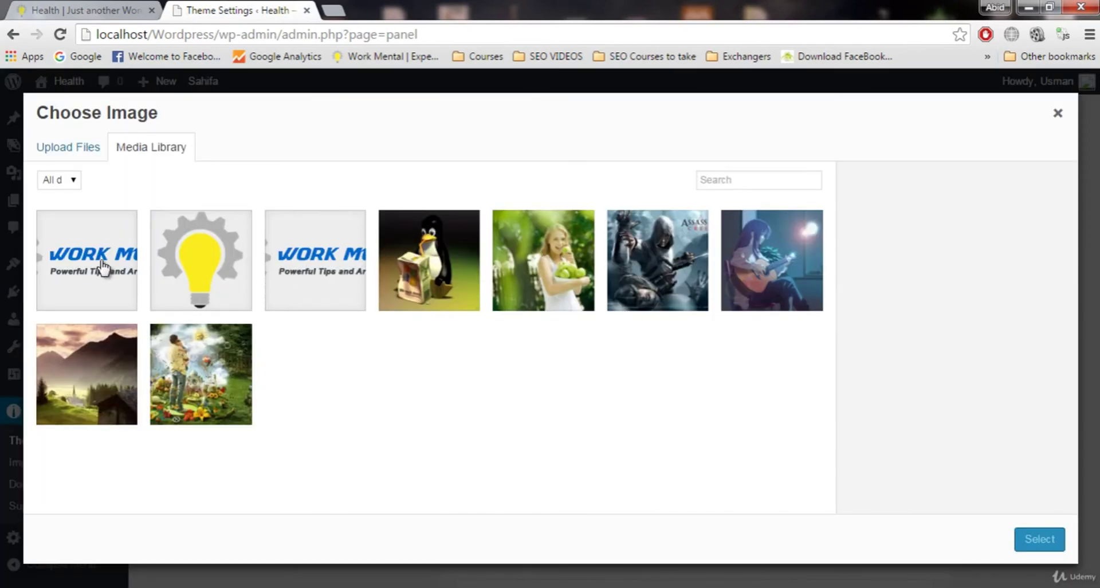
click(115, 280)
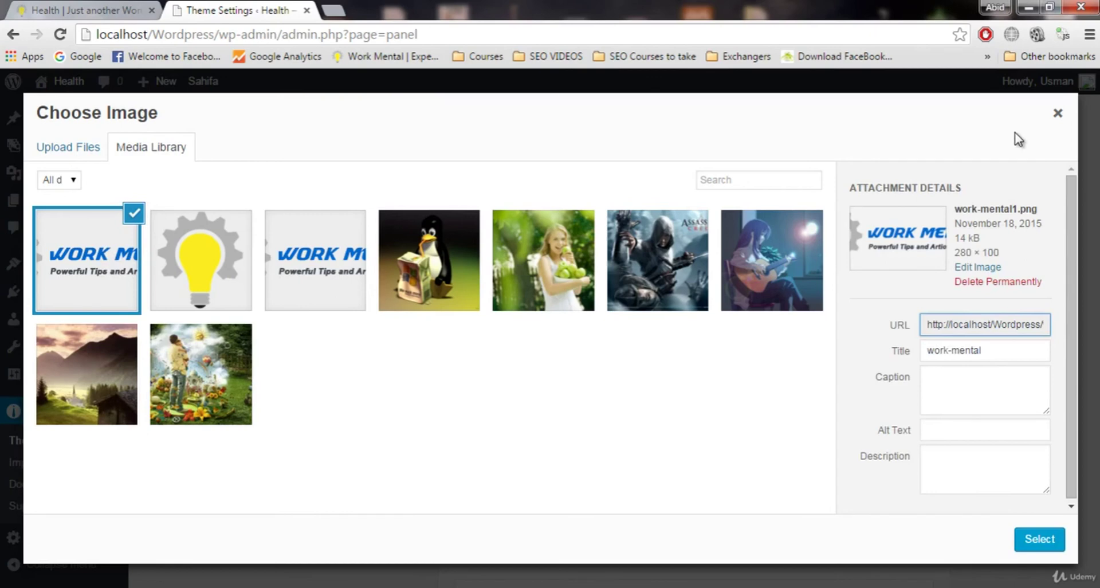
click(1057, 113)
Review the Responsive Mobile Menu Settings and compare the Breaking News section with the ticker on the front page.
drag(1094, 356, 1094, 372)
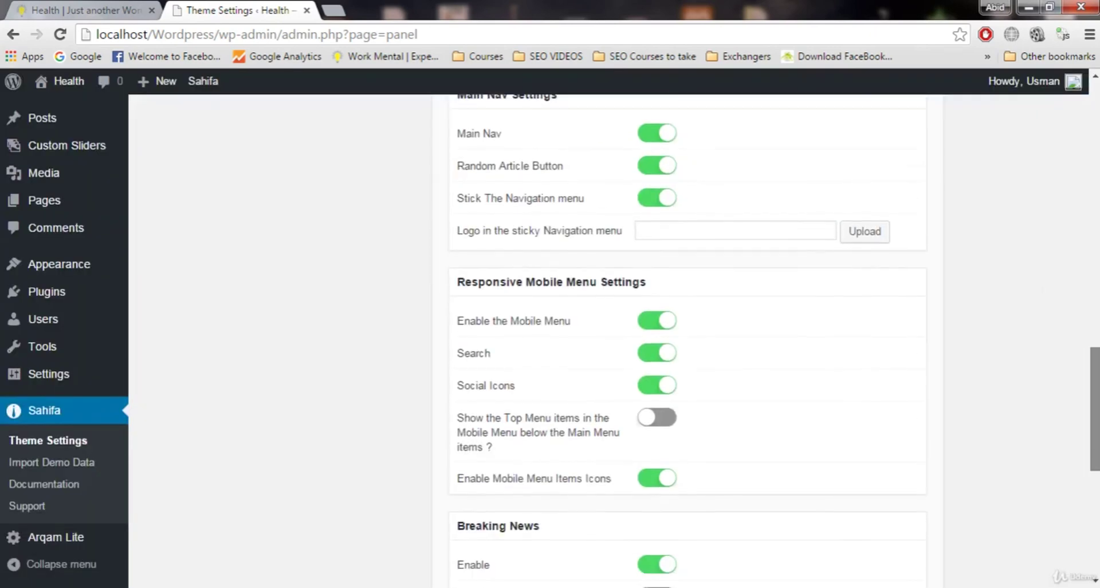
scroll(709, 358, down, 1)
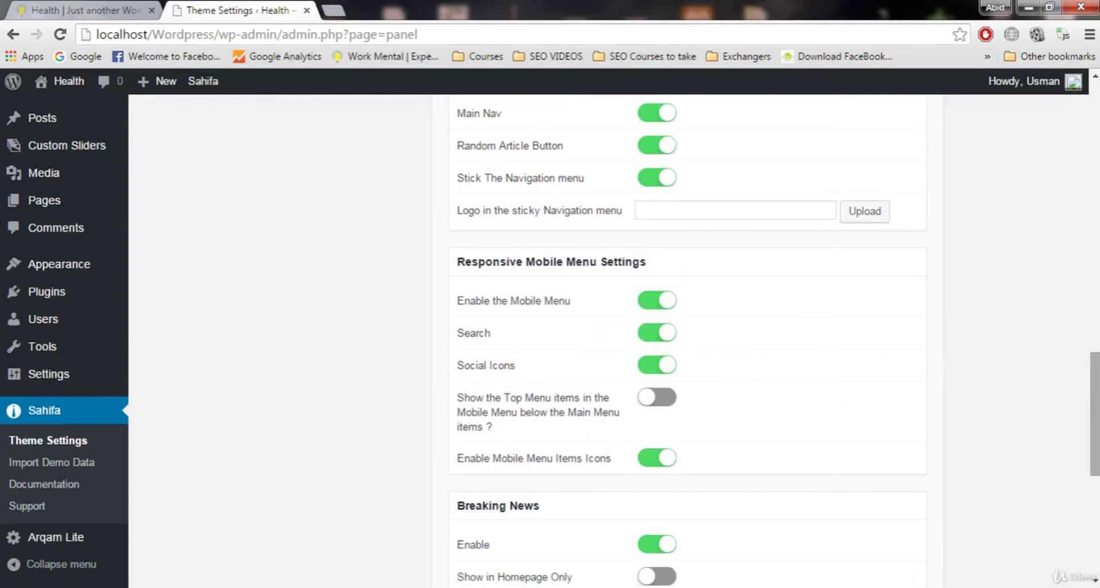
scroll(954, 368, down, 5)
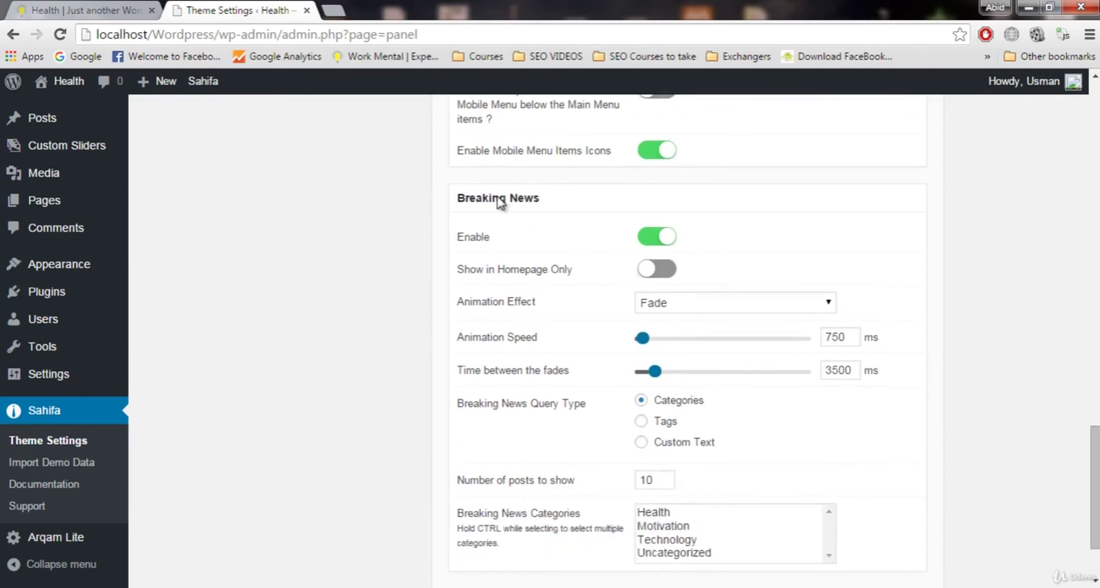
click(120, 6)
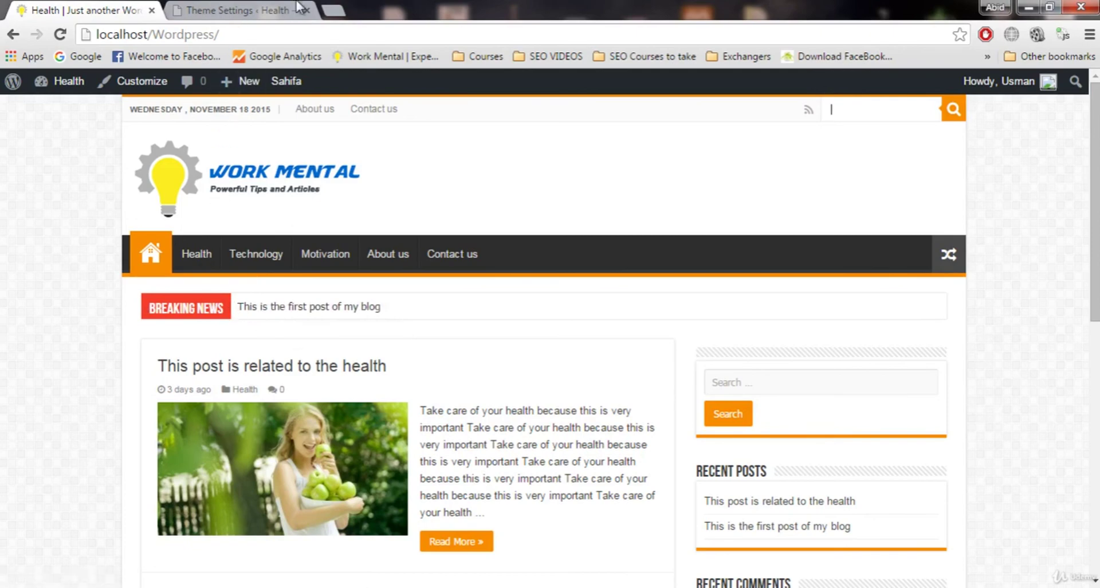
click(273, 8)
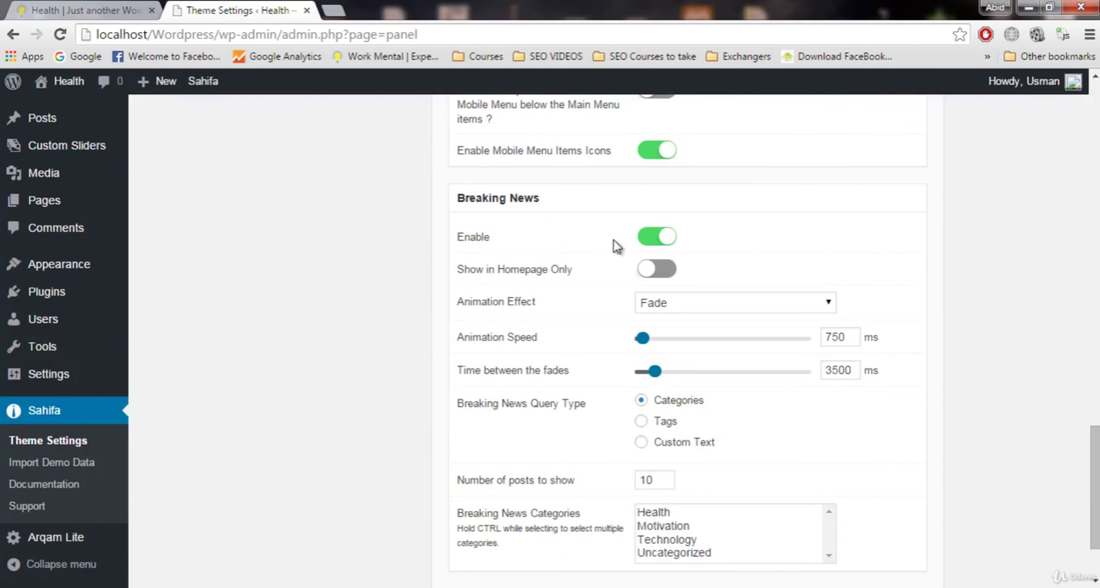
Disable Breaking News in the header settings and save the changes.
click(653, 237)
scroll(1088, 547, down, 2)
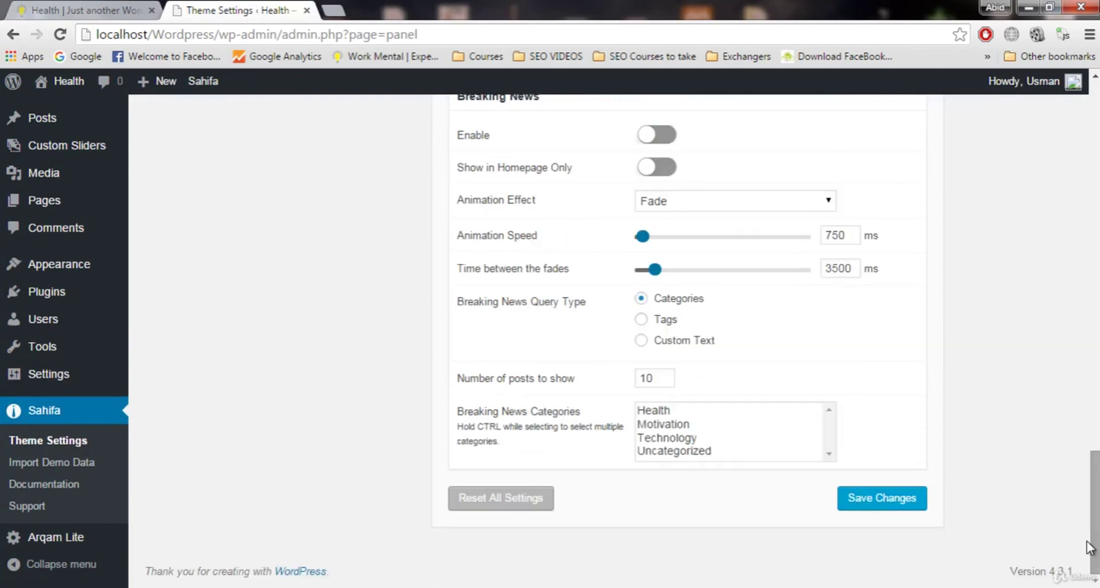
click(880, 496)
Reload the front page to check the area below the navigation bar, and return to the Breaking News settings.
click(64, 9)
click(60, 35)
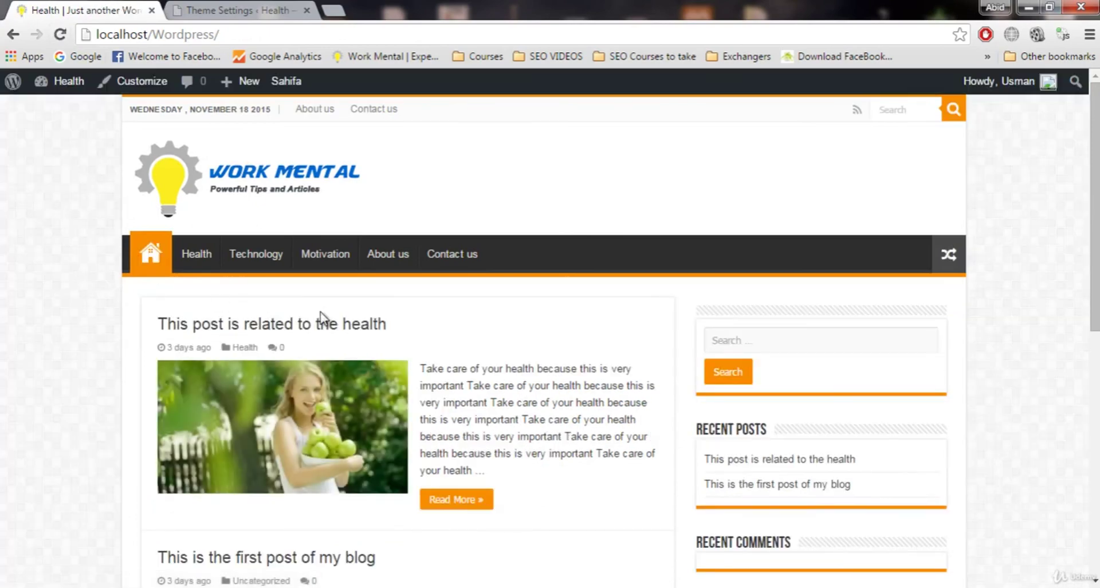
click(273, 8)
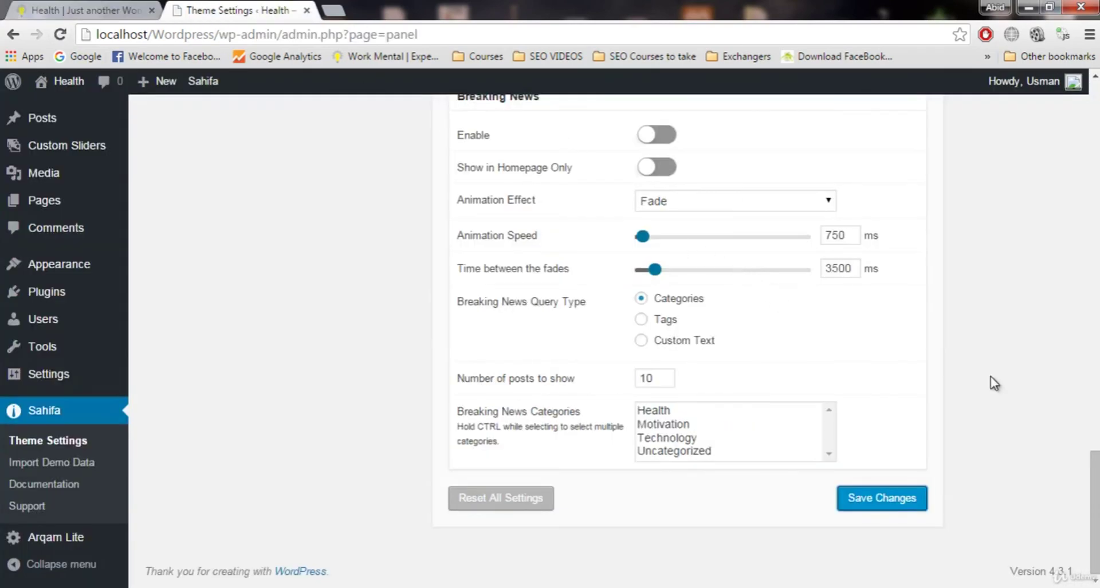
Review the Breaking News animation, query type, post number and category options.
scroll(1068, 504, up, 2)
scroll(1072, 504, down, 1)
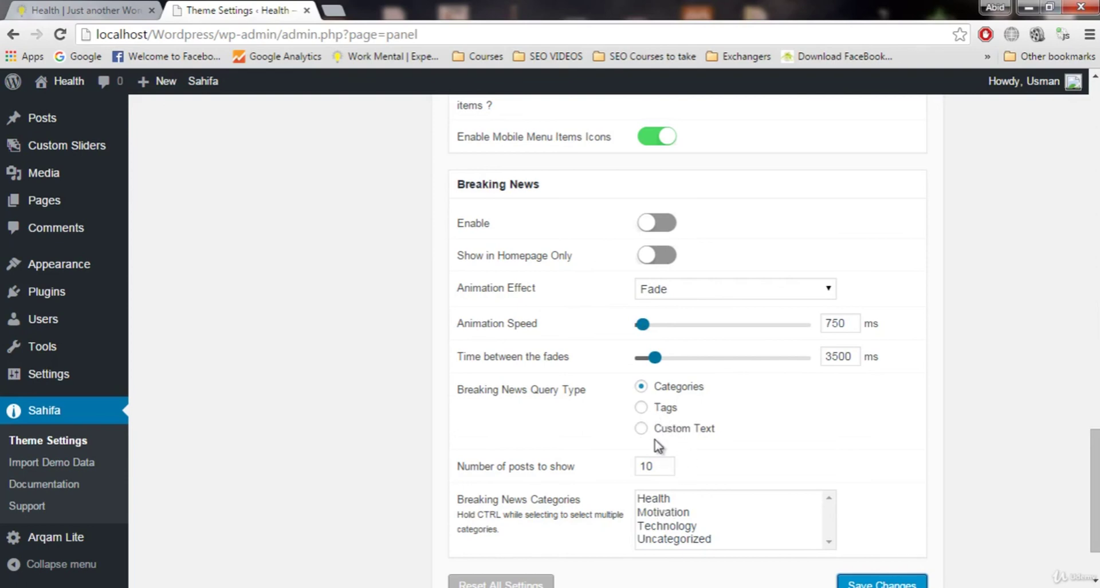
scroll(625, 280, down, 1)
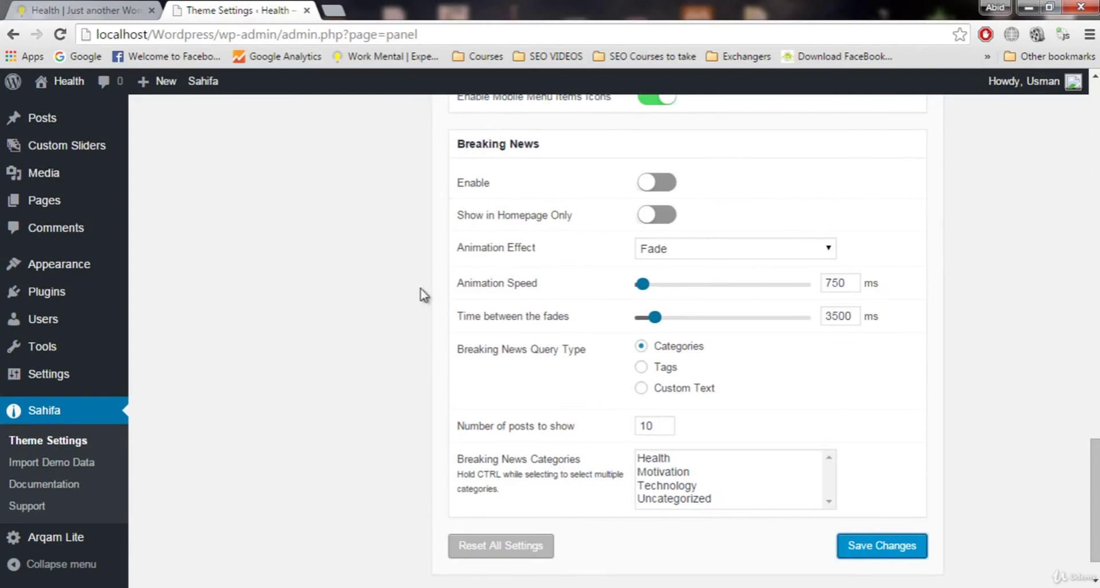
Look over the front page's header and its search box, and return to the Logo section of Header Settings.
drag(1089, 484, 1090, 129)
click(80, 10)
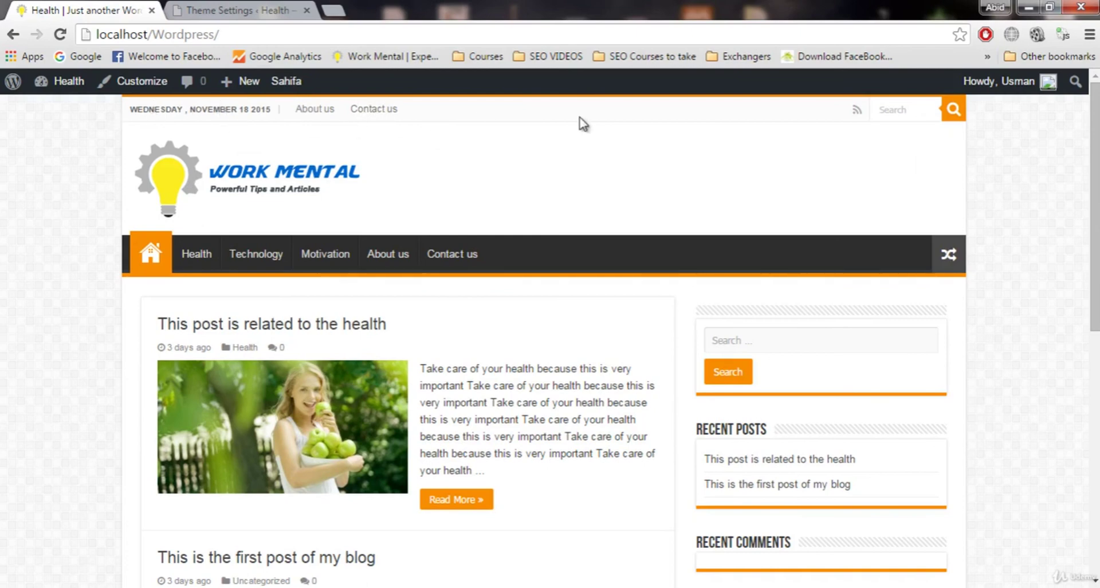
click(886, 111)
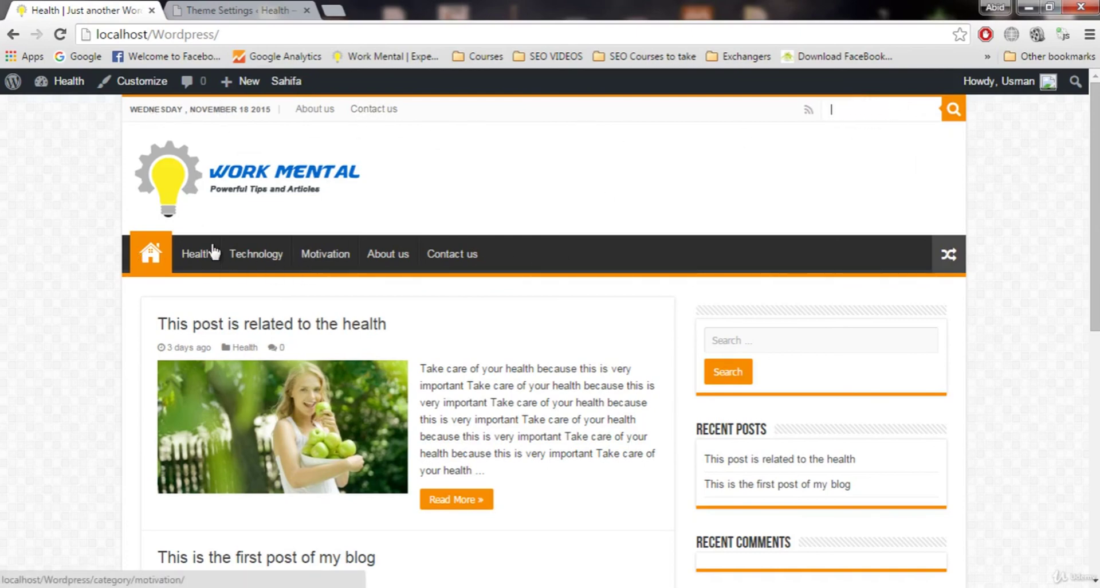
click(255, 10)
scroll(86, 366, down, 1)
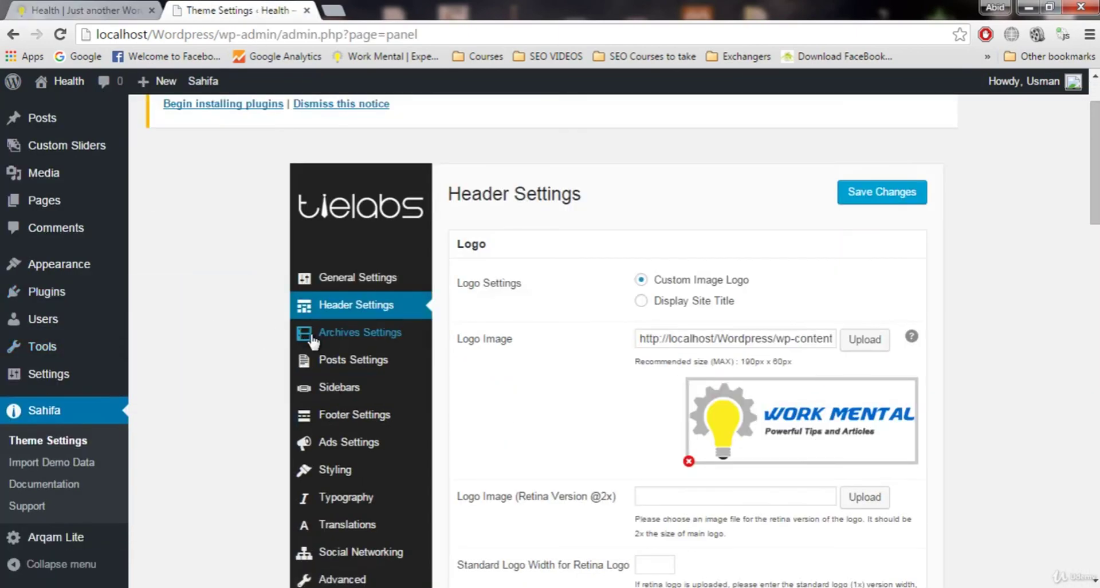